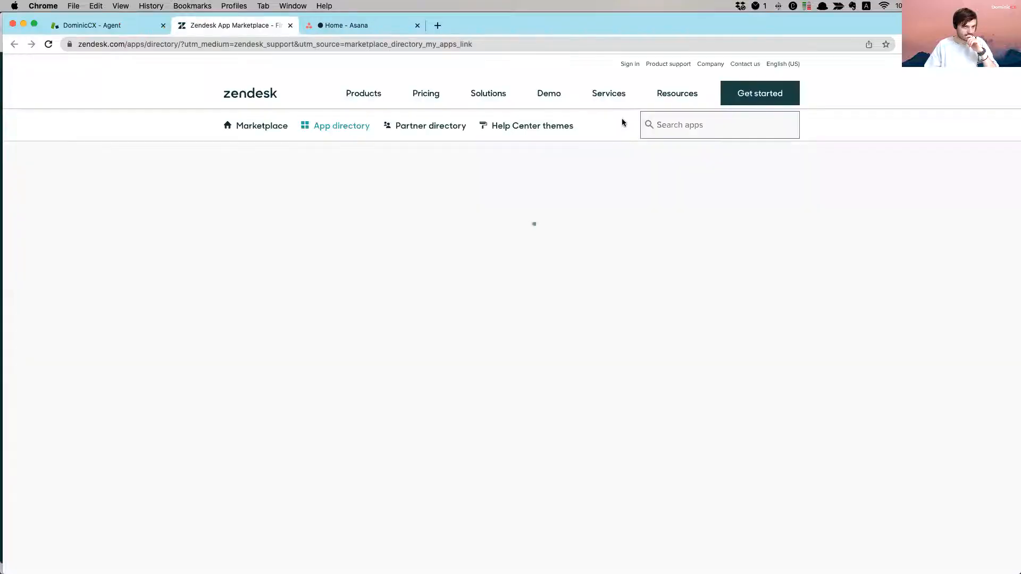
- Search the Zendesk app directory for "asana" and open the listing of the free app named Asana
click(688, 121)
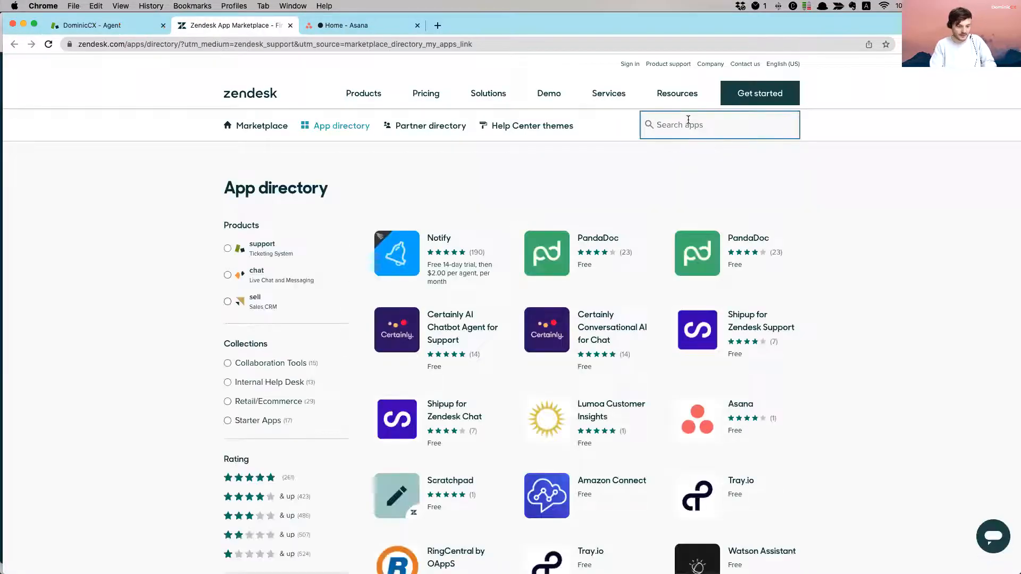
text(asana)
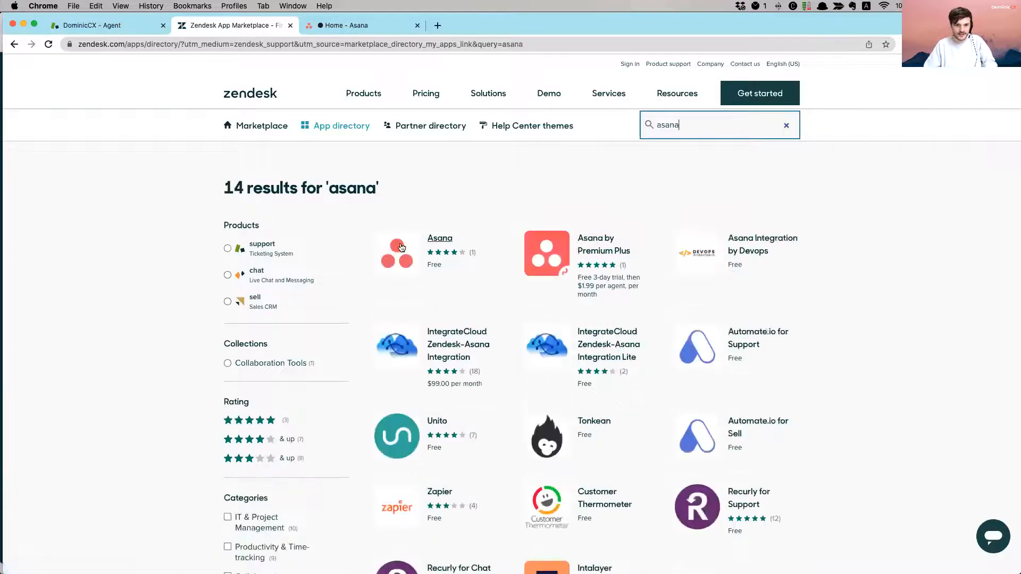
click(402, 248)
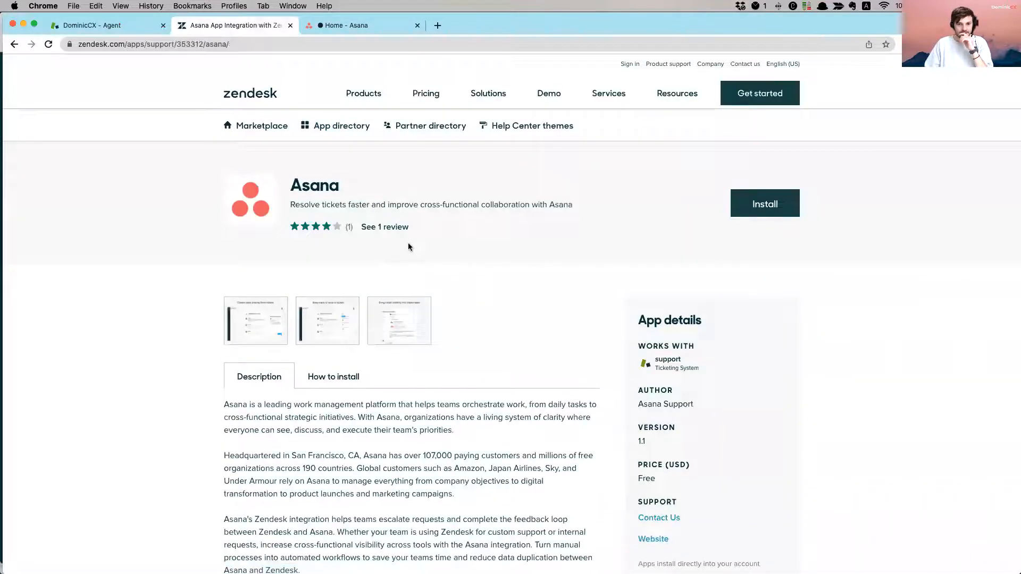
- Look through the three preview images of the Asana app and return to its listing
click(270, 325)
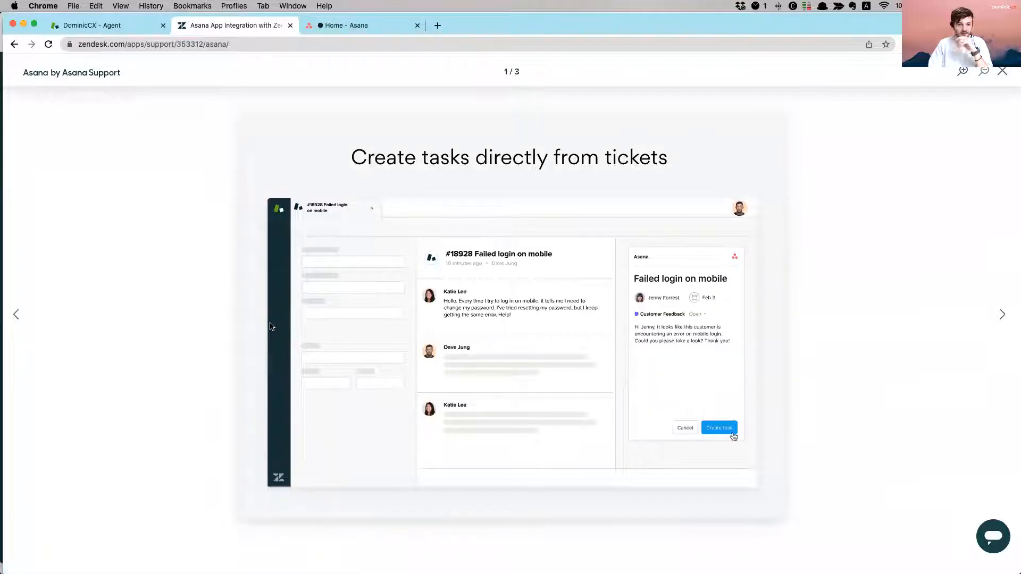
key(Right)
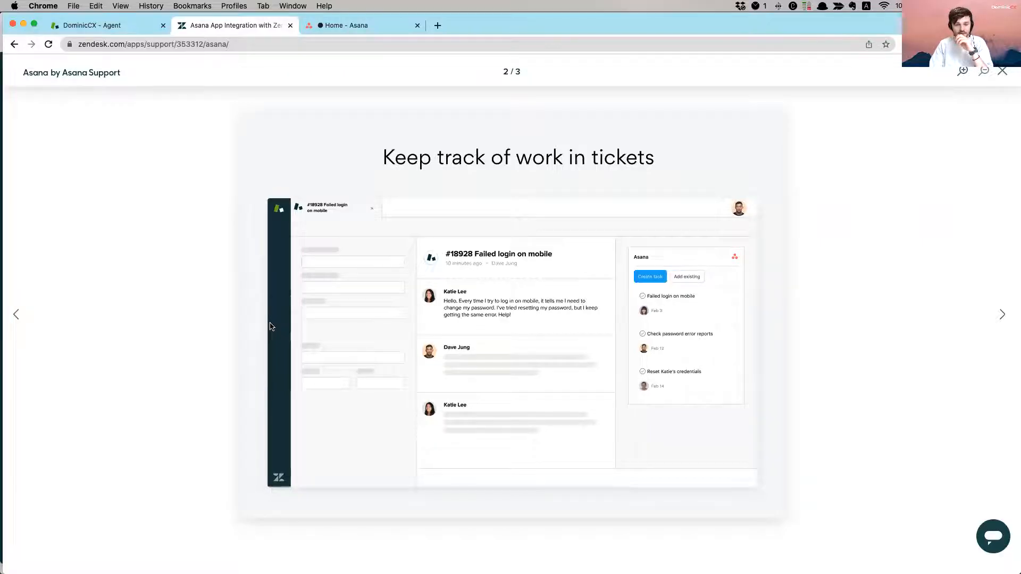
key(Right)
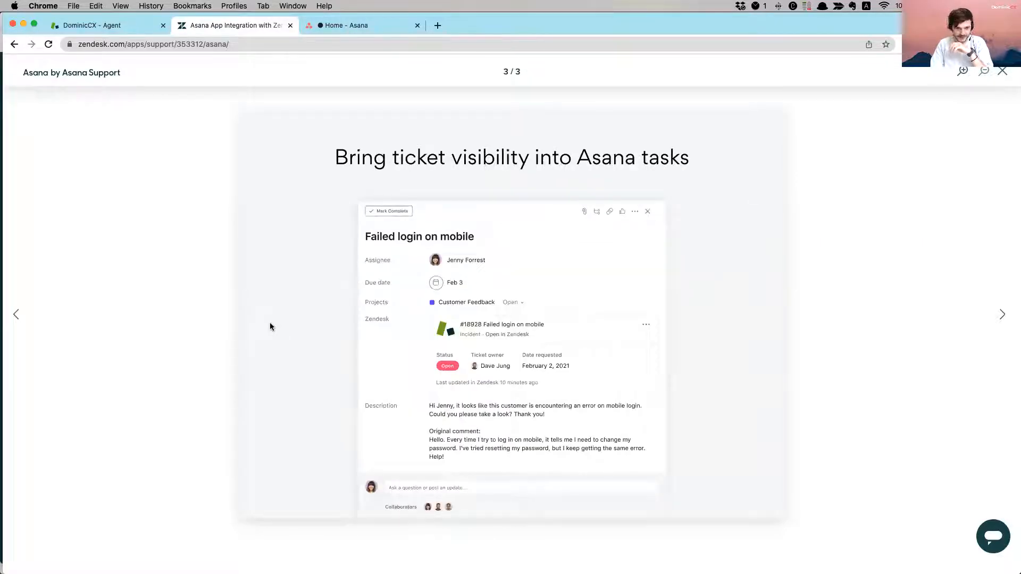
key(Left)
key(Left)
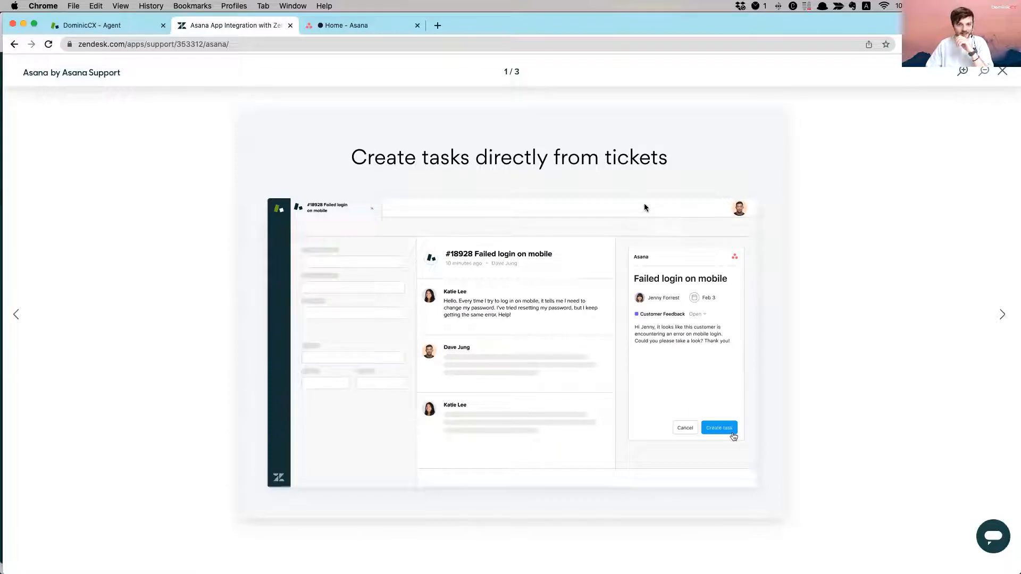
scroll(366, 152, up, 1)
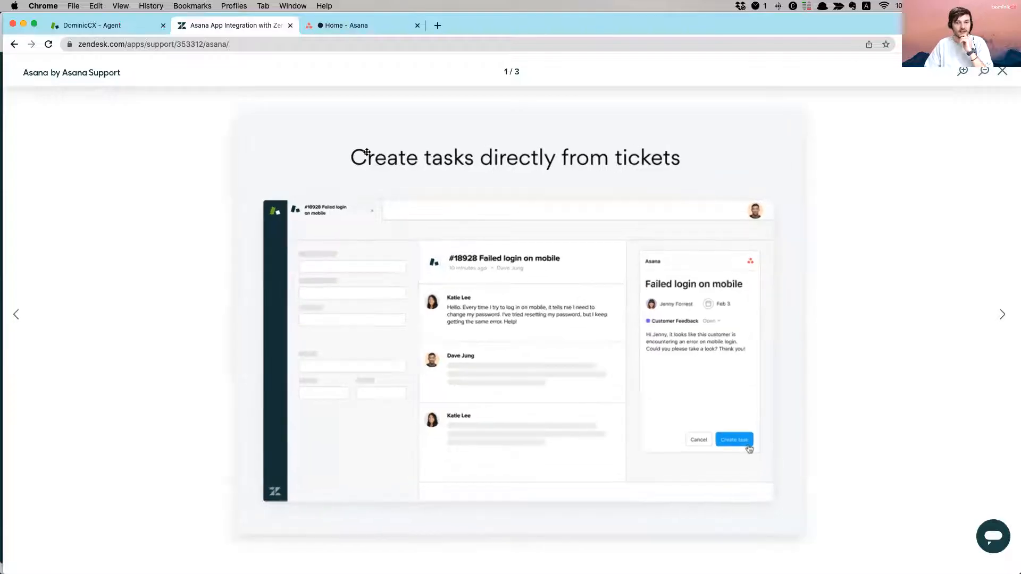
scroll(402, 161, down, 1)
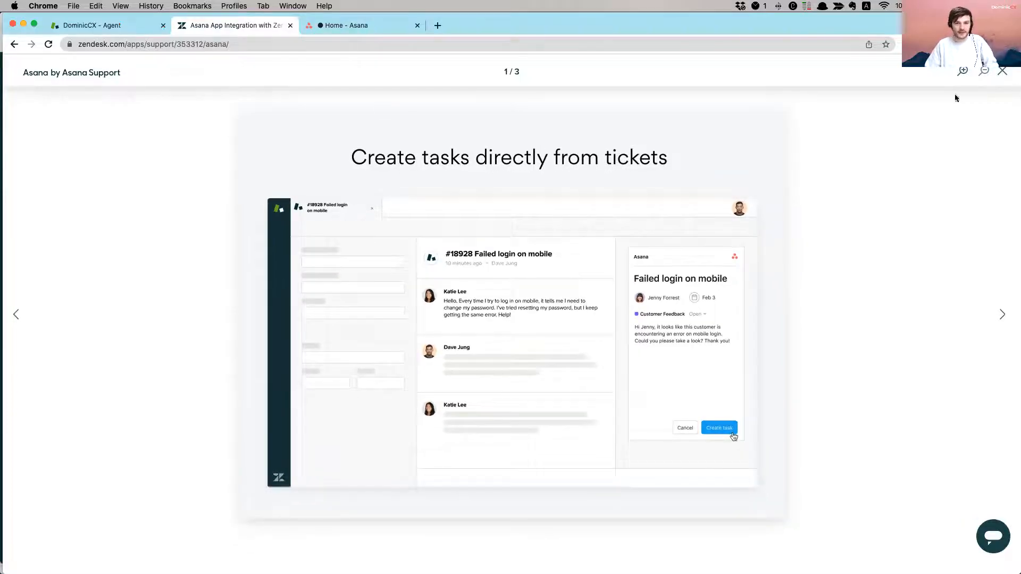
click(1003, 70)
scroll(614, 235, up, 3)
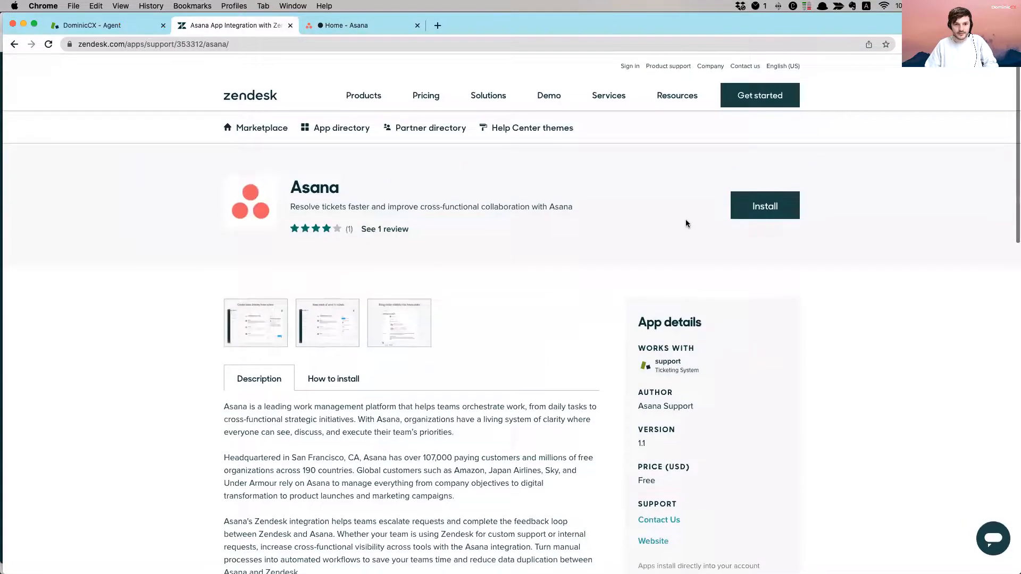
- Start installing the Asana app on the con-dominiccx.zendesk.com account
click(764, 204)
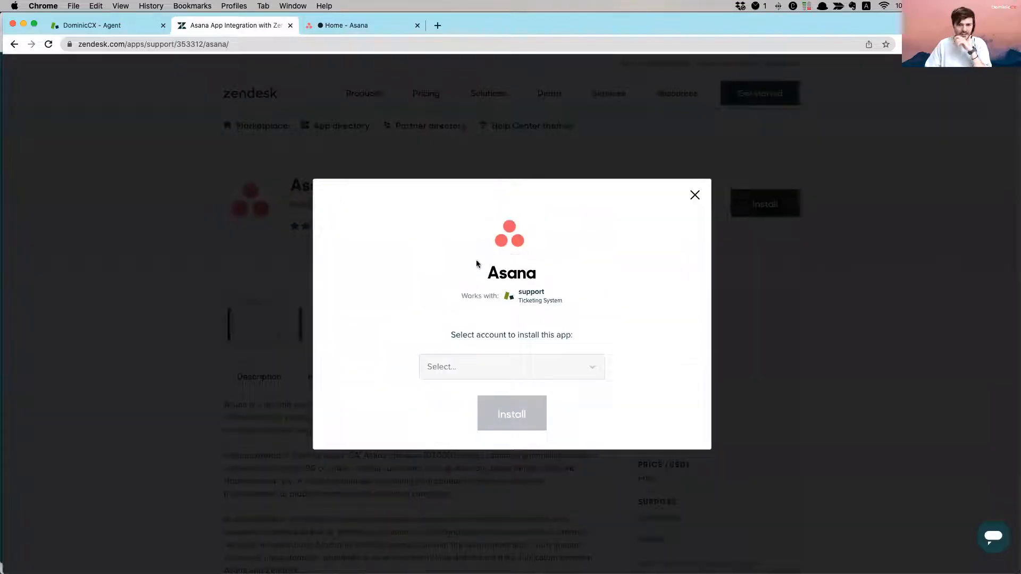
click(488, 367)
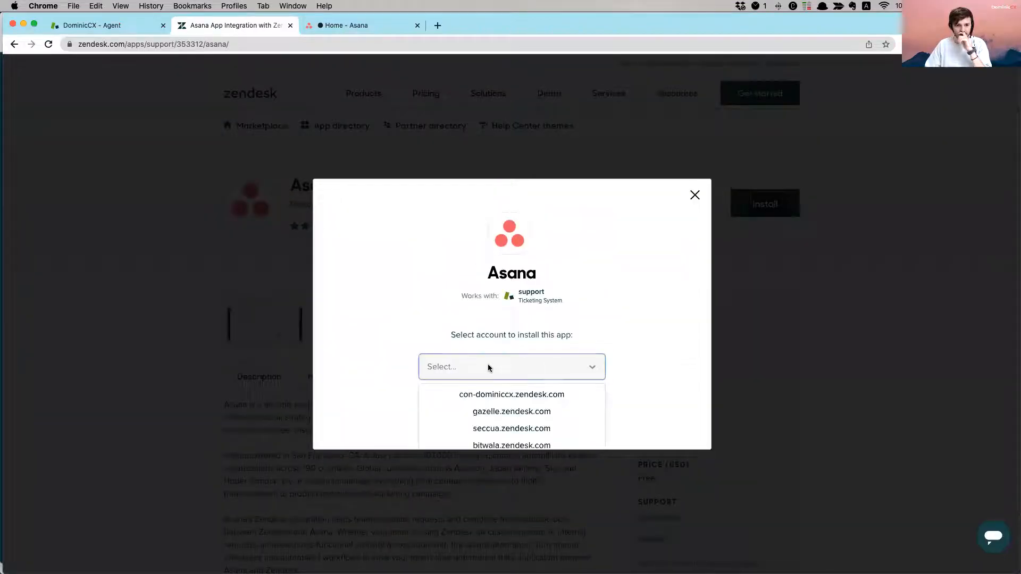
click(510, 394)
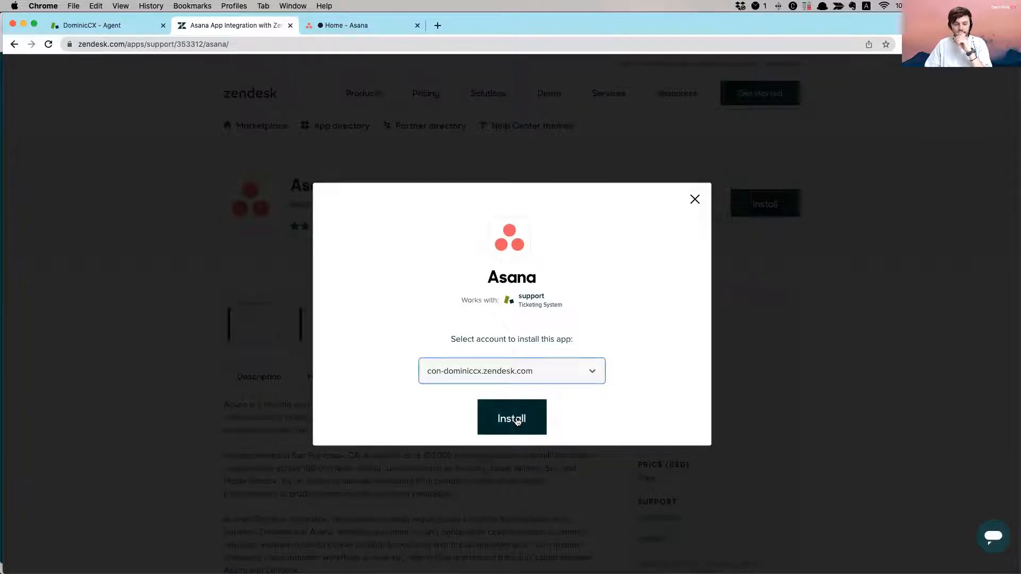
click(516, 421)
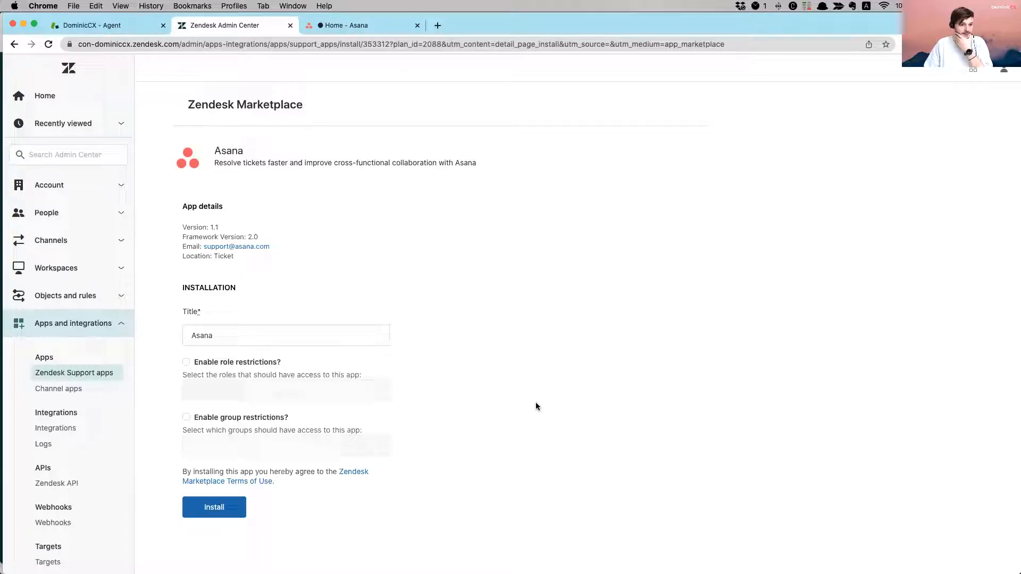
- Temporarily enable role restrictions for the Asana app to review the selectable roles, leaving the restriction off
click(309, 339)
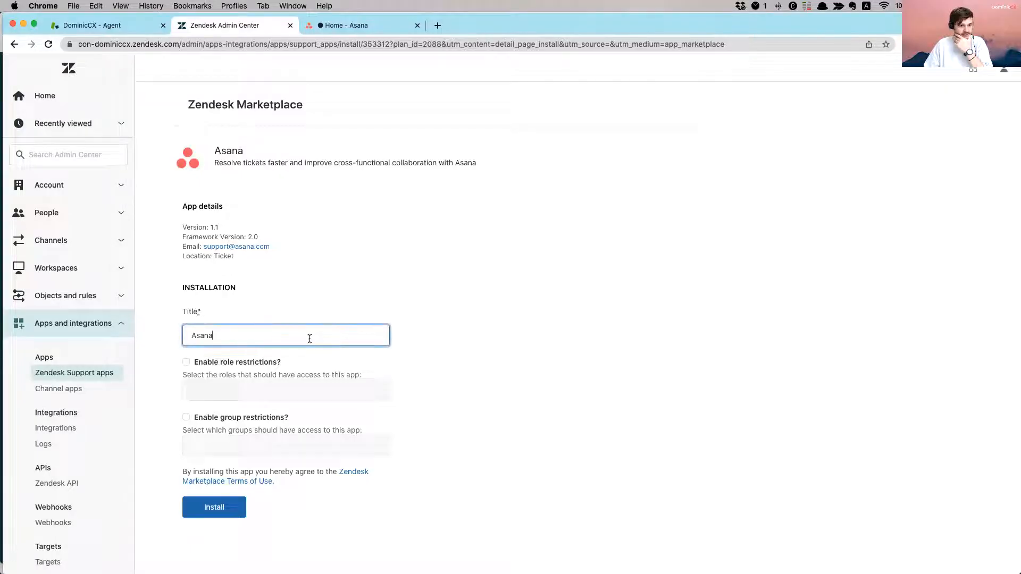
click(186, 362)
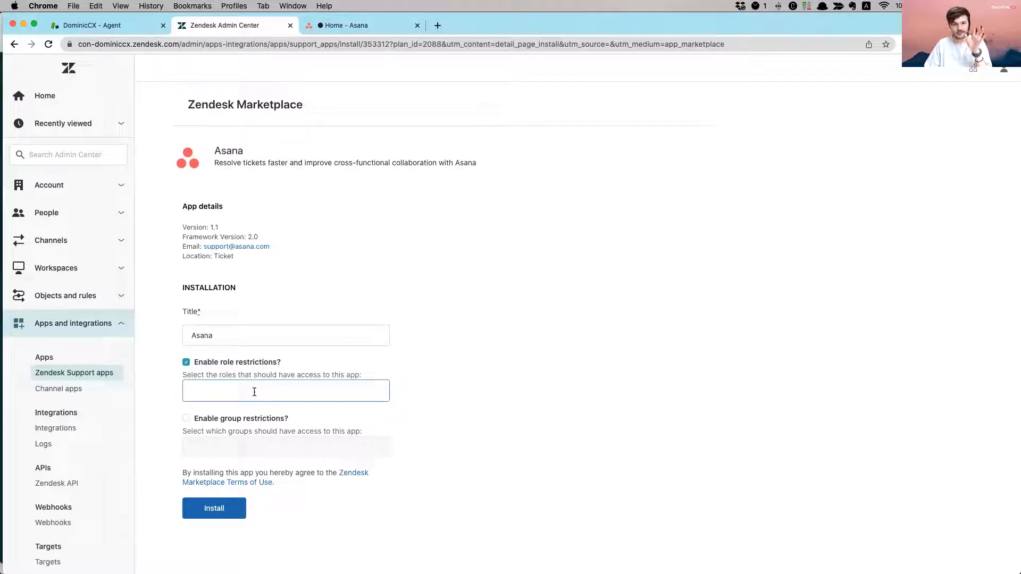
click(255, 392)
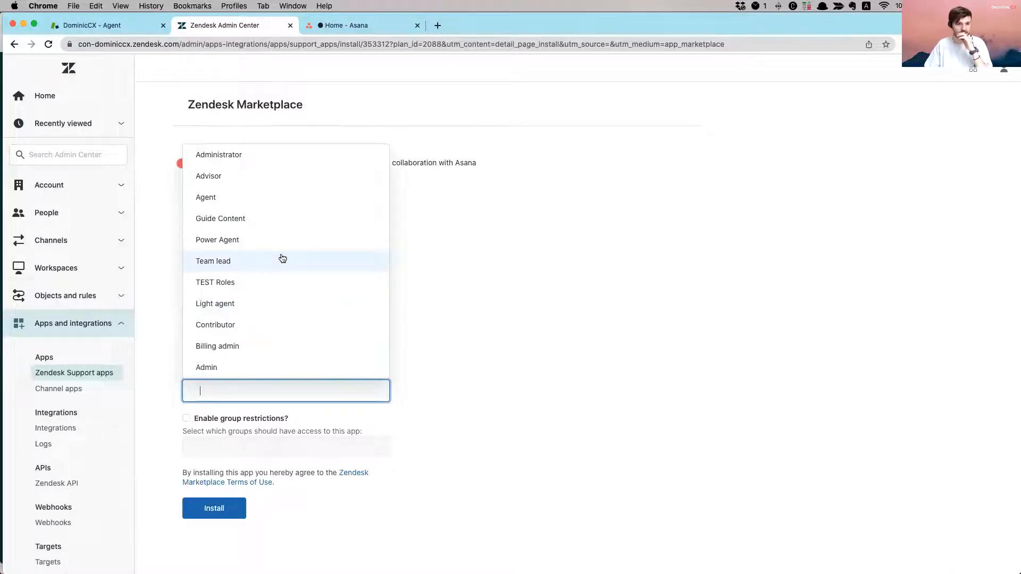
click(506, 279)
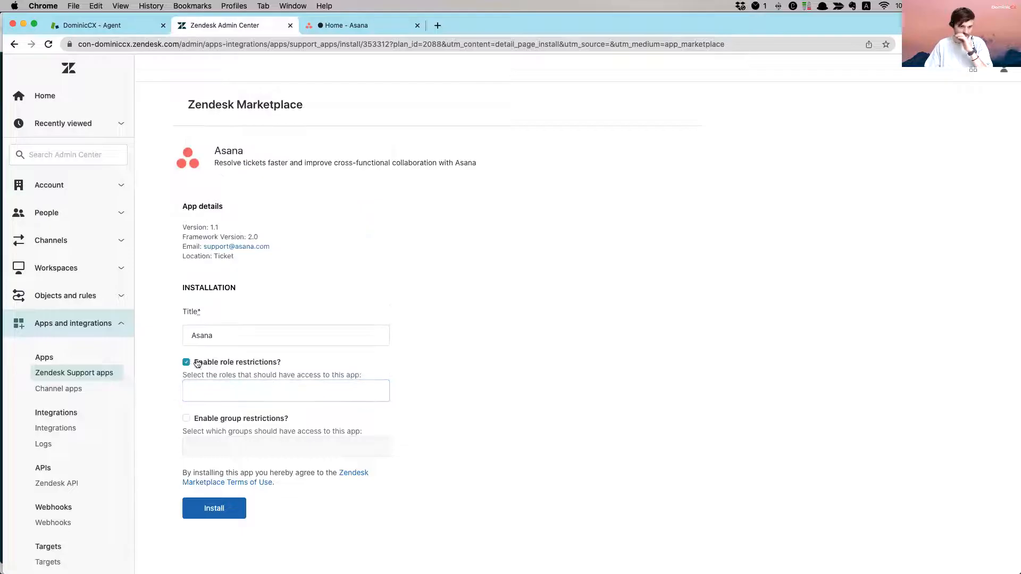
click(196, 363)
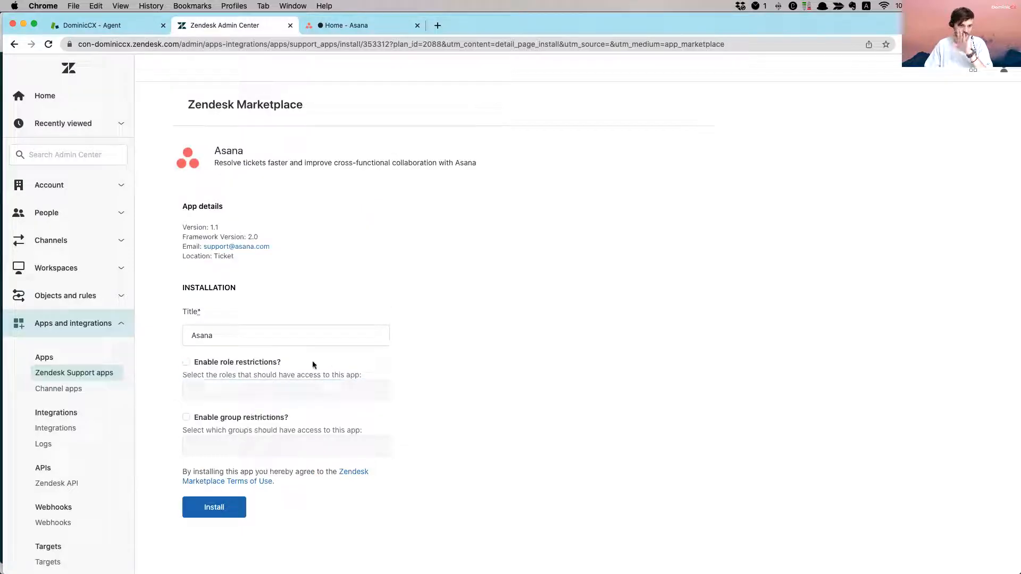
- Temporarily enable group restrictions for the Asana app to review the selectable groups, leaving the restriction off
click(186, 417)
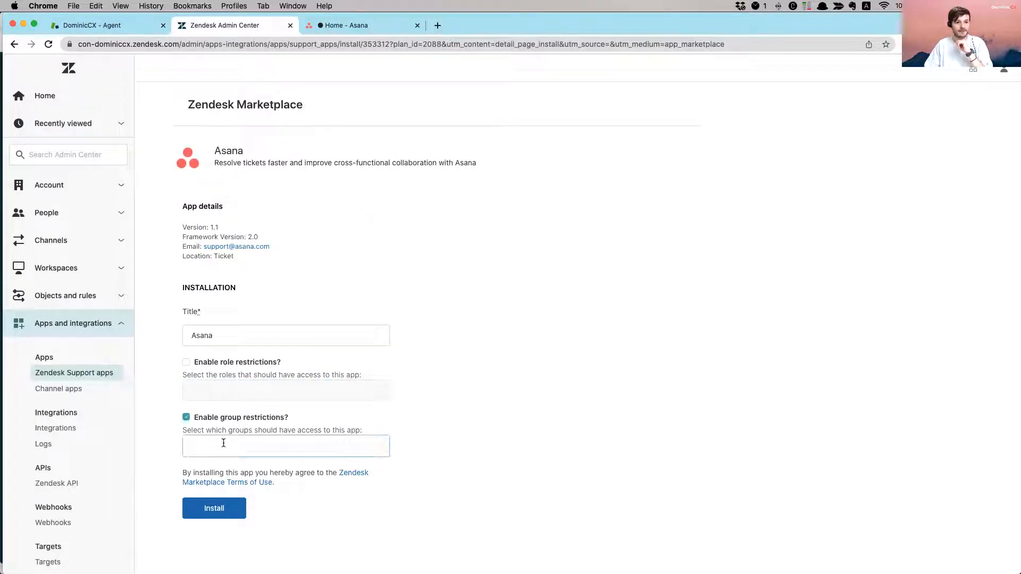
click(192, 446)
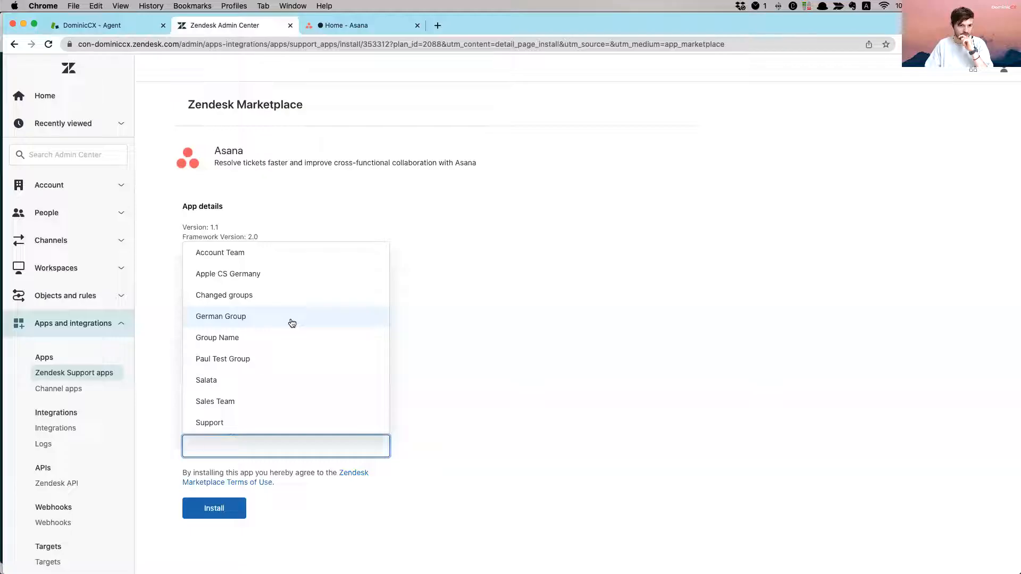
click(614, 316)
click(187, 417)
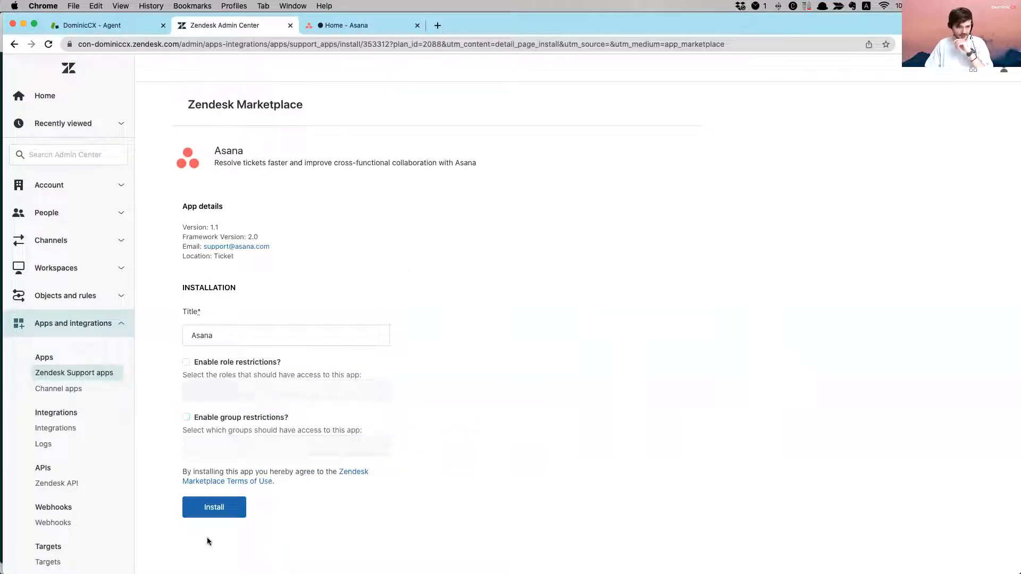
- Install the app with the title Asana and without role or group restrictions
click(218, 514)
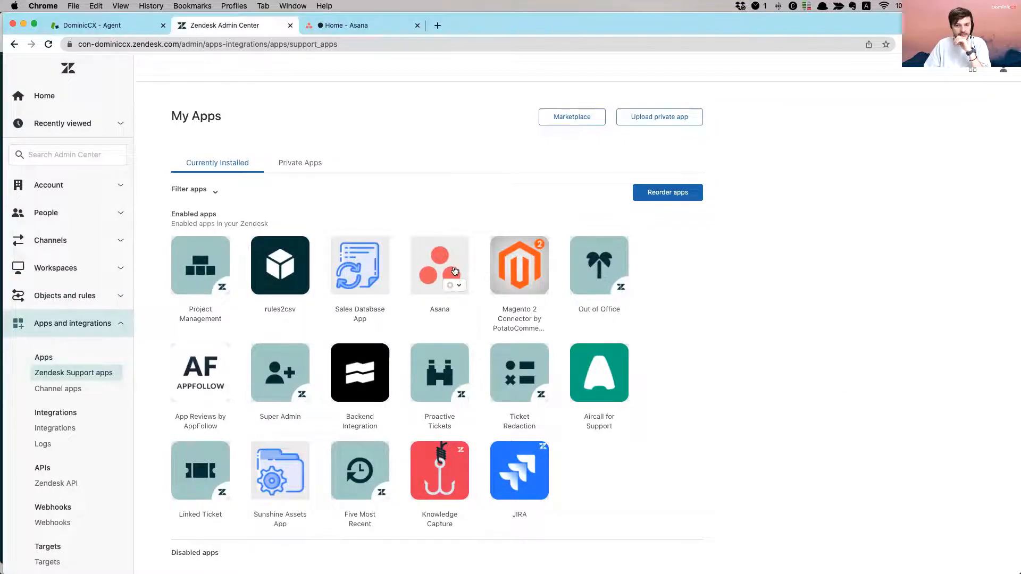
- Switch to the agent workspace, close the open ticket and open the unassigned ticket "DominicCX: Please Confirm Subscription"
click(160, 24)
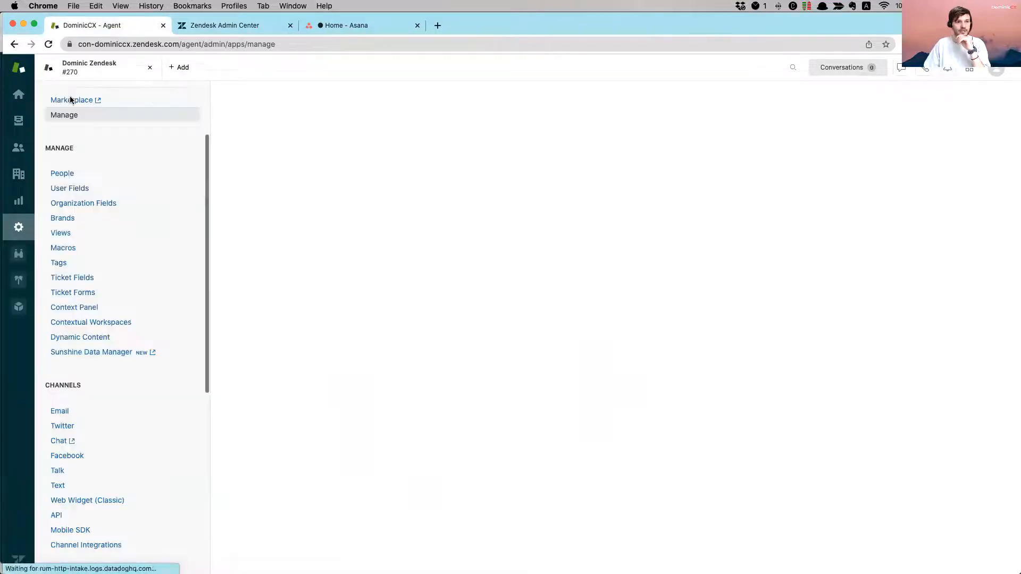
click(150, 68)
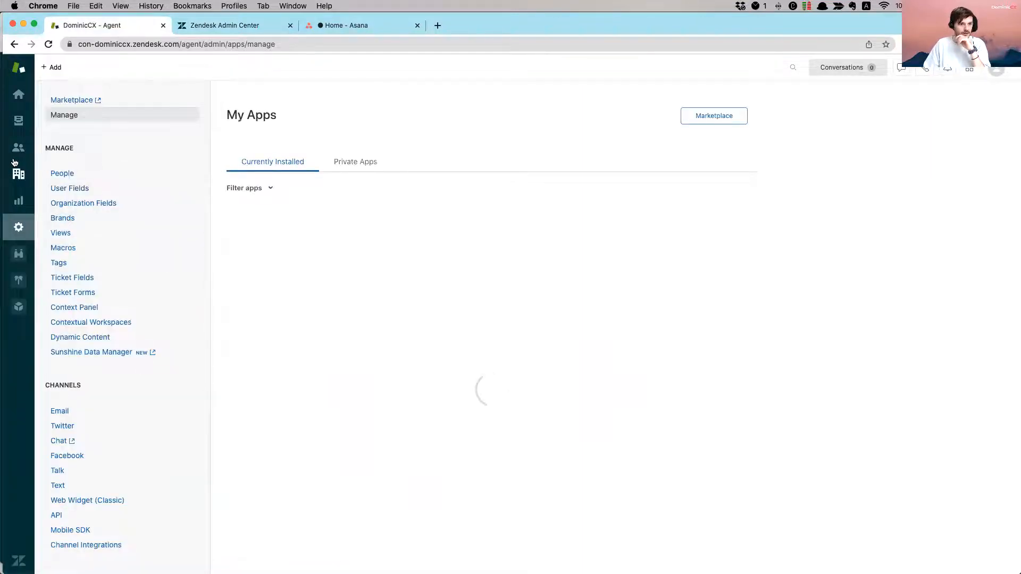
click(19, 121)
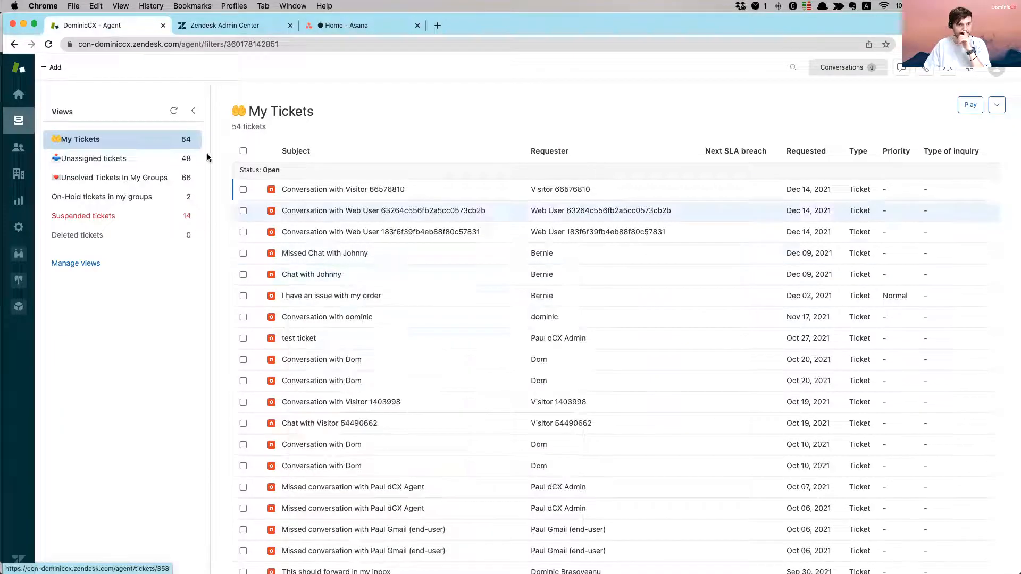
click(93, 158)
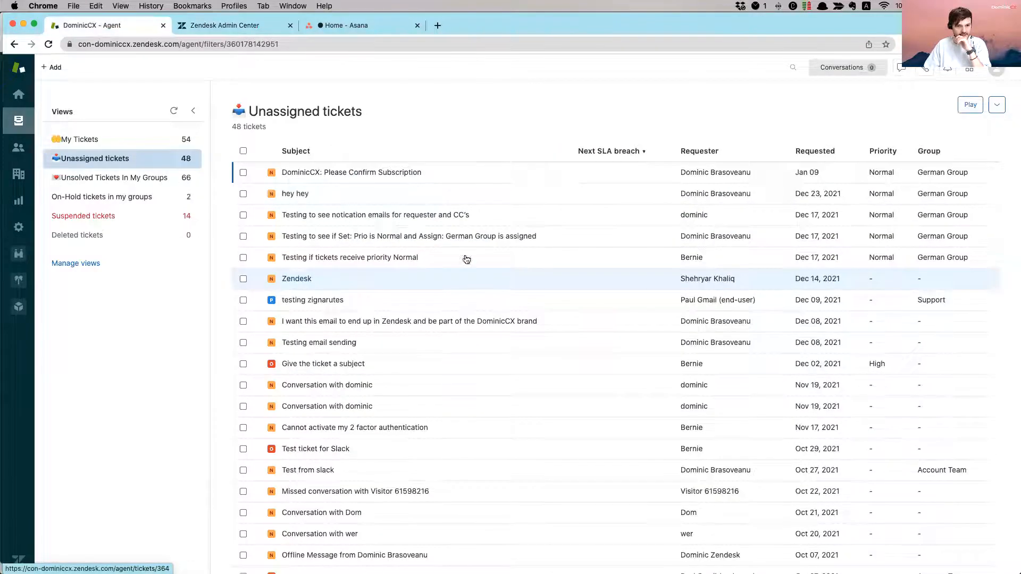
mouse_move(399, 174)
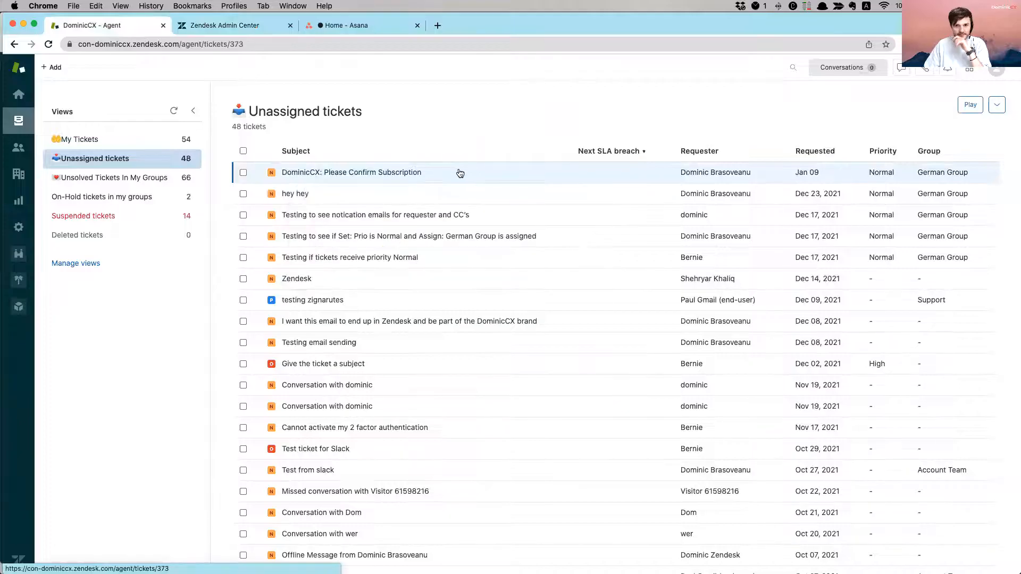
click(458, 172)
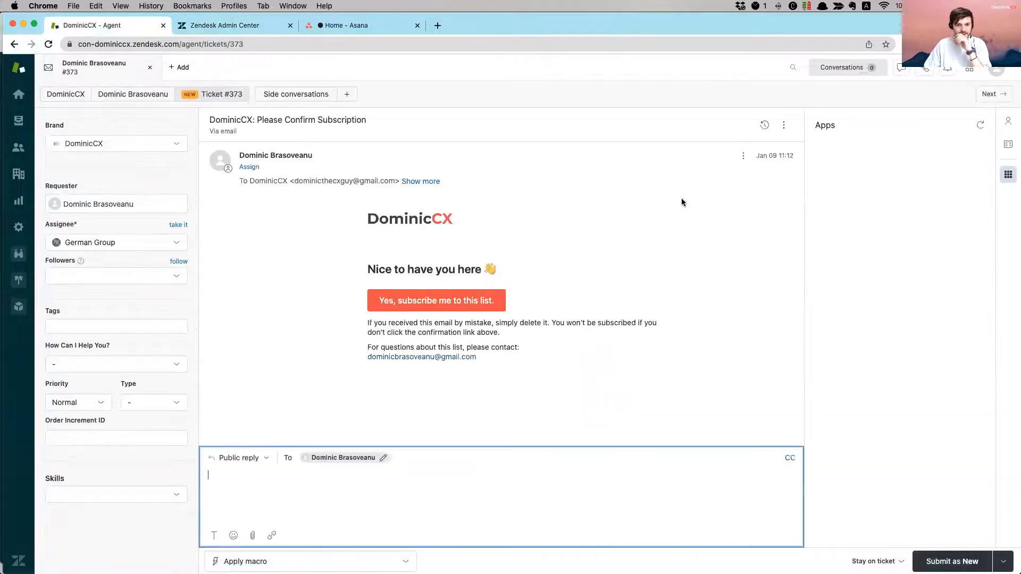
- Refresh the ticket's apps and reload the ticket page to load the installed apps
click(1008, 181)
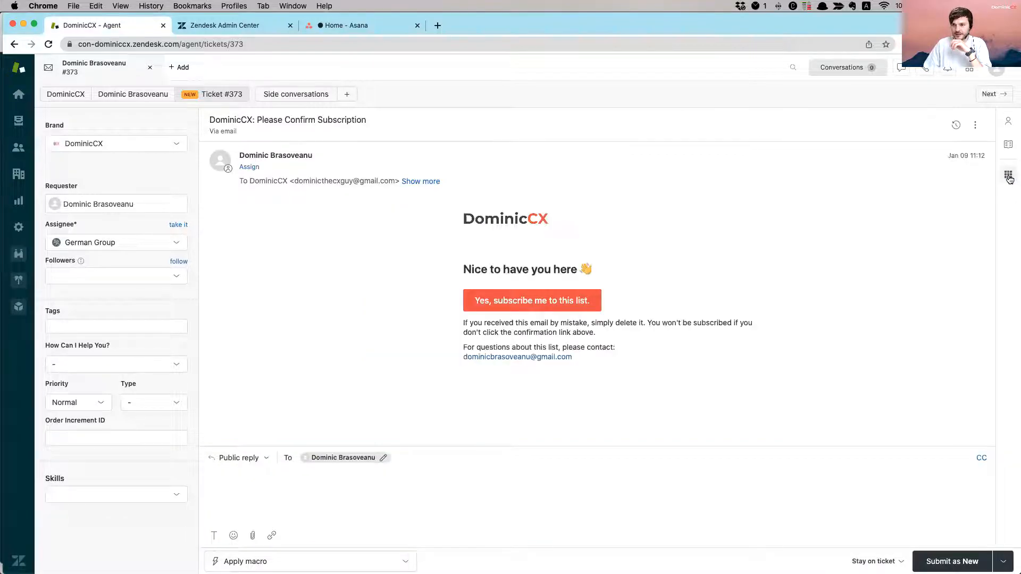
click(1009, 179)
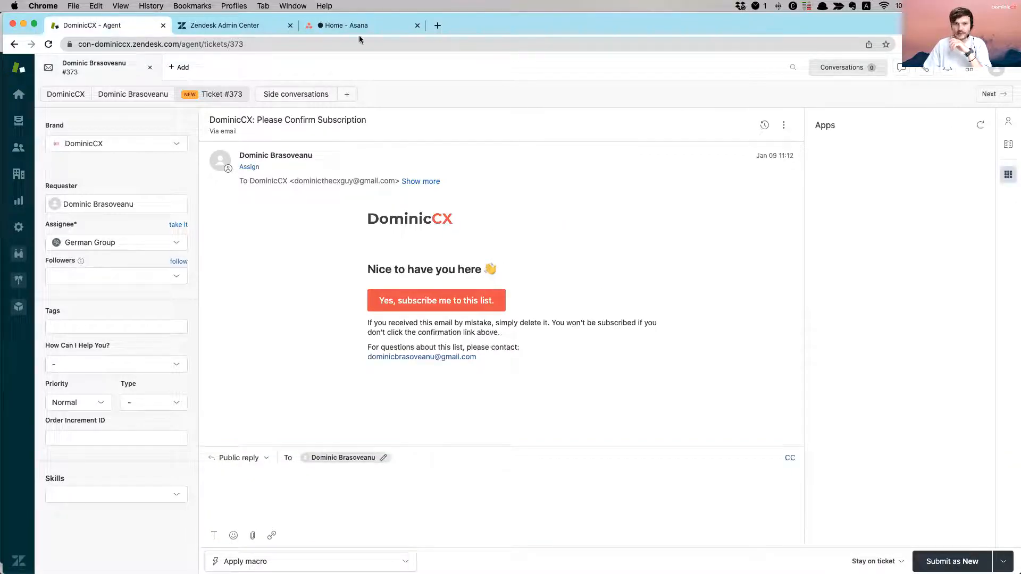
click(1002, 174)
click(1008, 174)
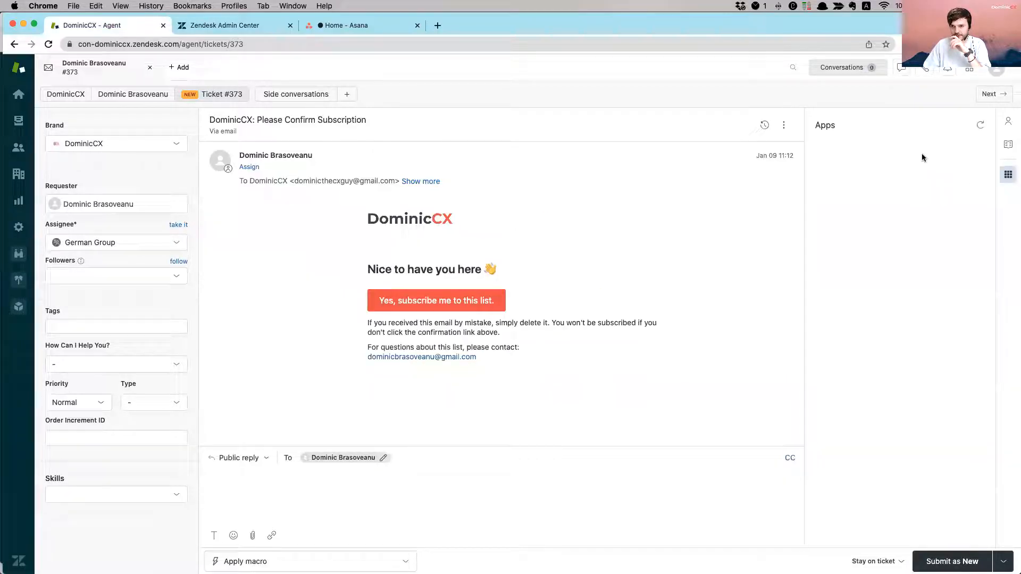
click(979, 125)
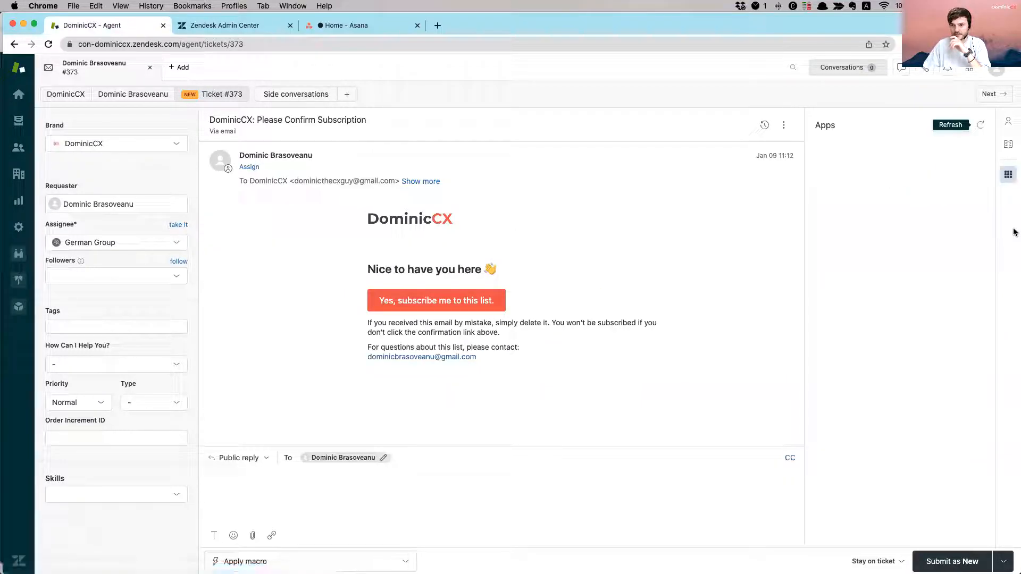
click(1008, 121)
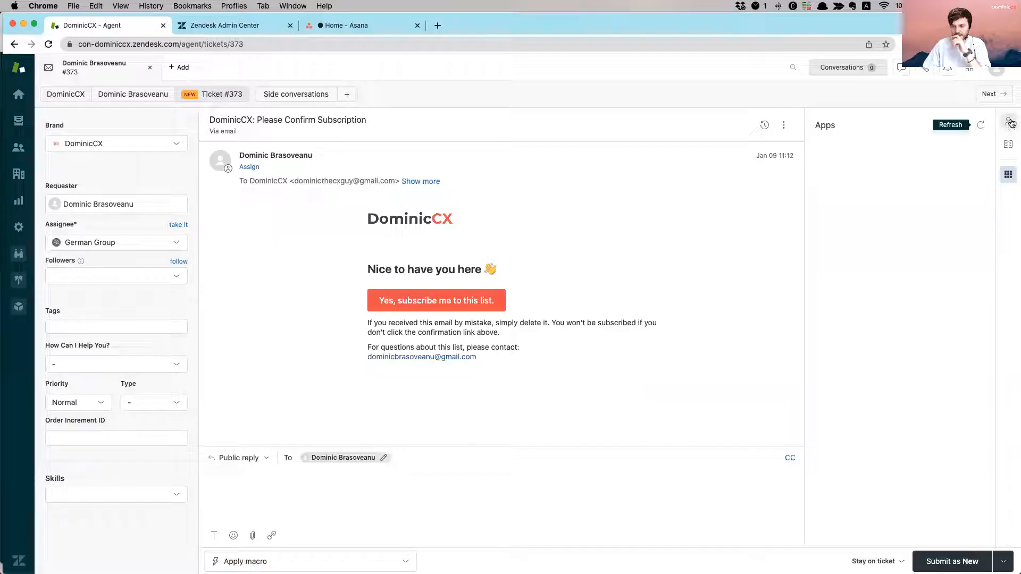
click(1007, 145)
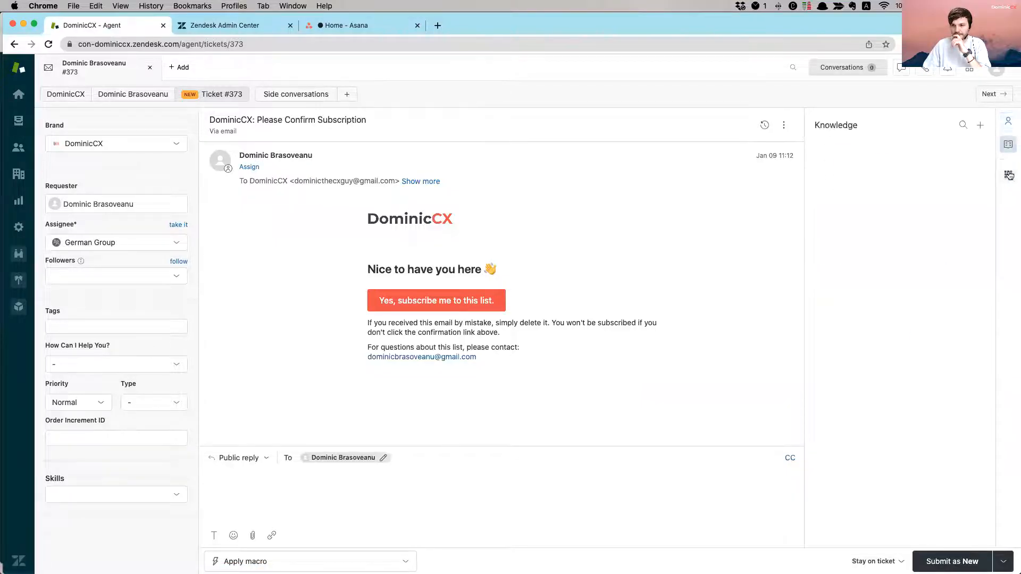
click(1008, 175)
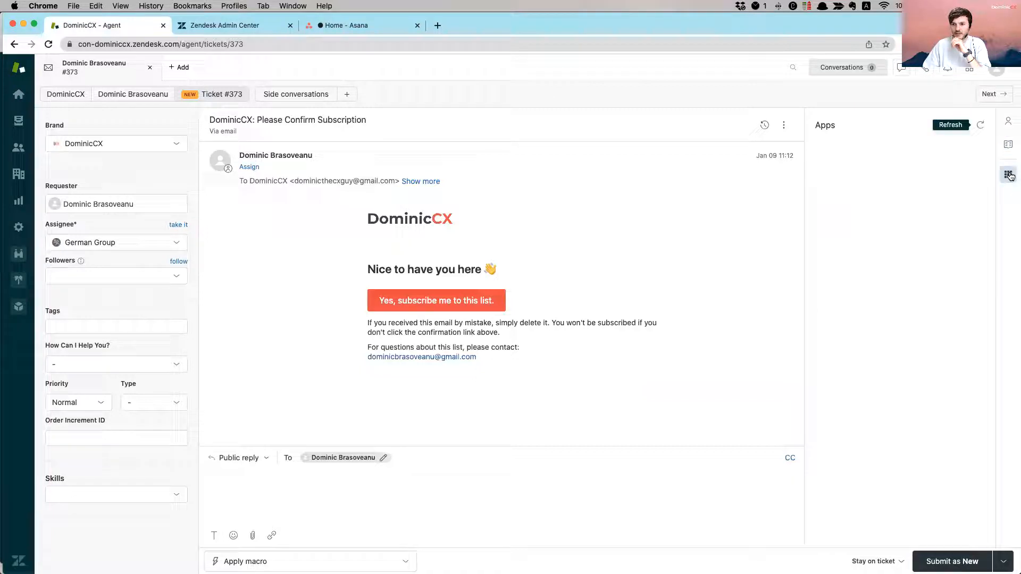
click(980, 125)
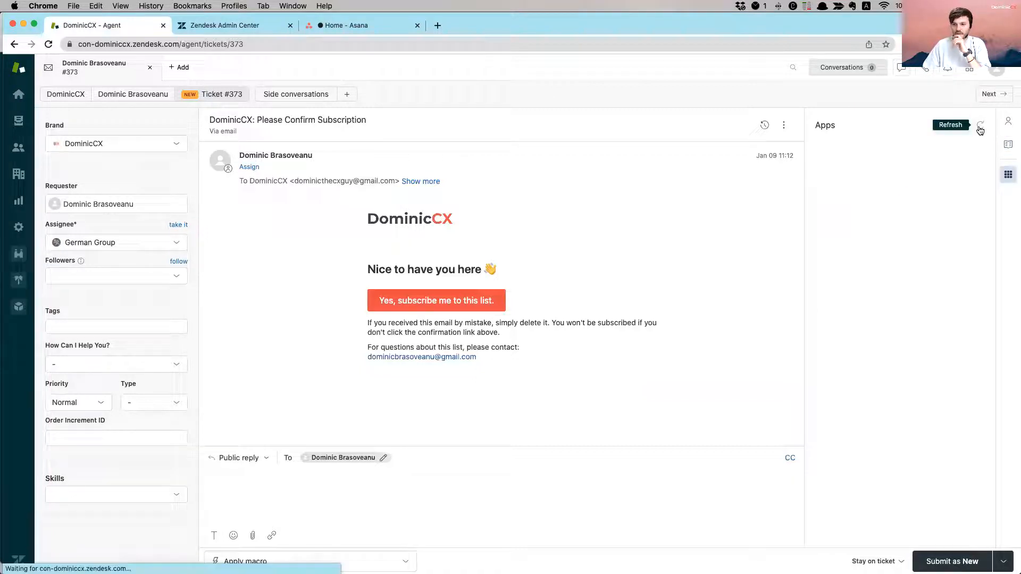
click(49, 45)
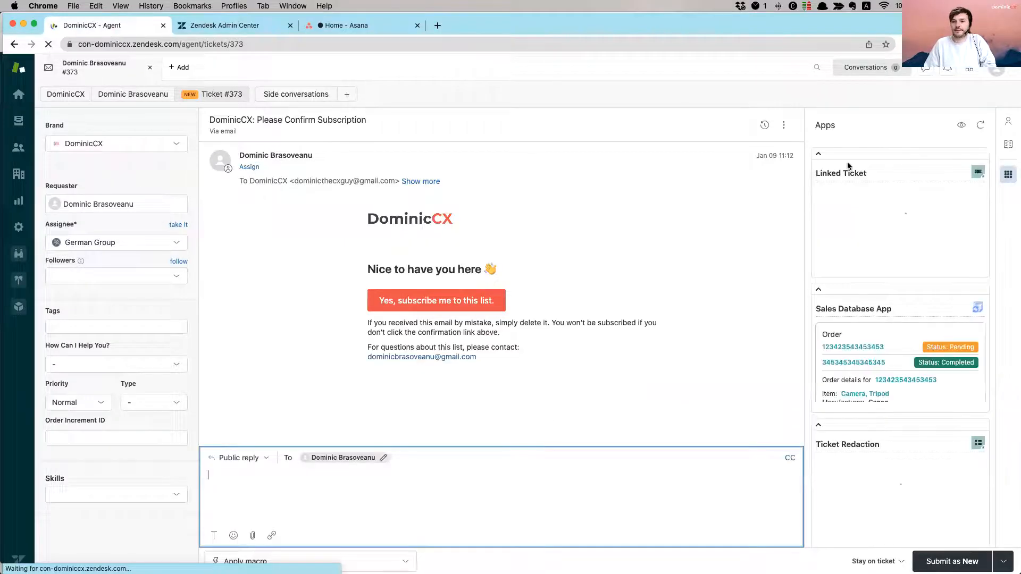
- Collapse every app listed above Asana in the ticket, from Knowledge Capture through Out of Office
click(857, 196)
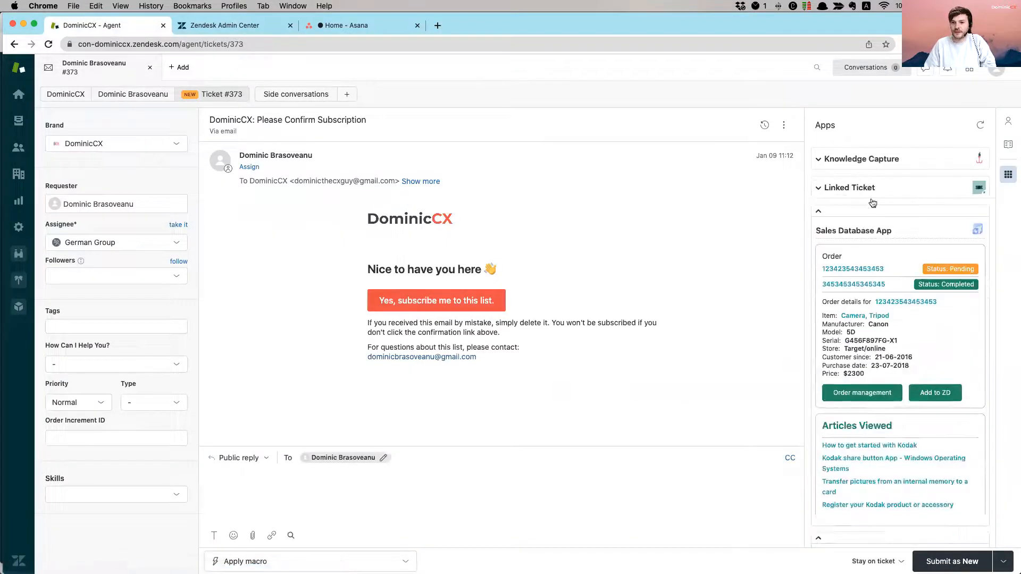
click(867, 216)
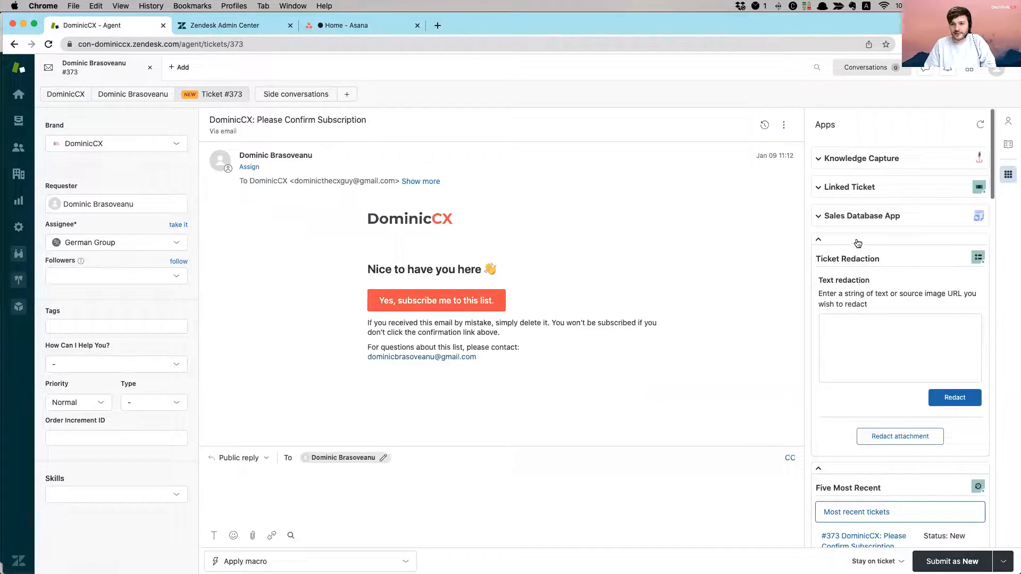
click(867, 243)
click(873, 262)
scroll(872, 257, down, 1)
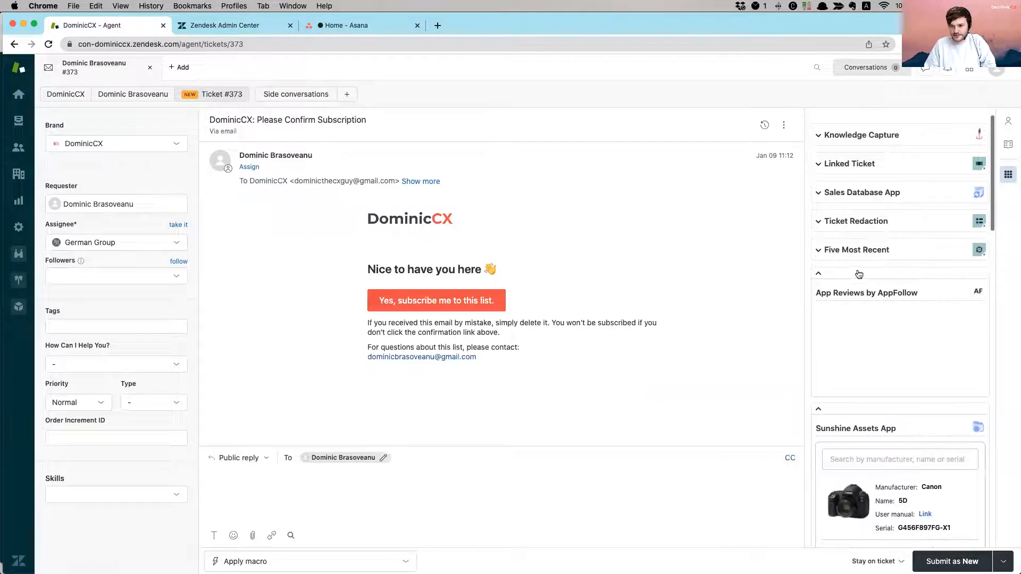
click(862, 273)
click(854, 301)
scroll(883, 296, down, 1)
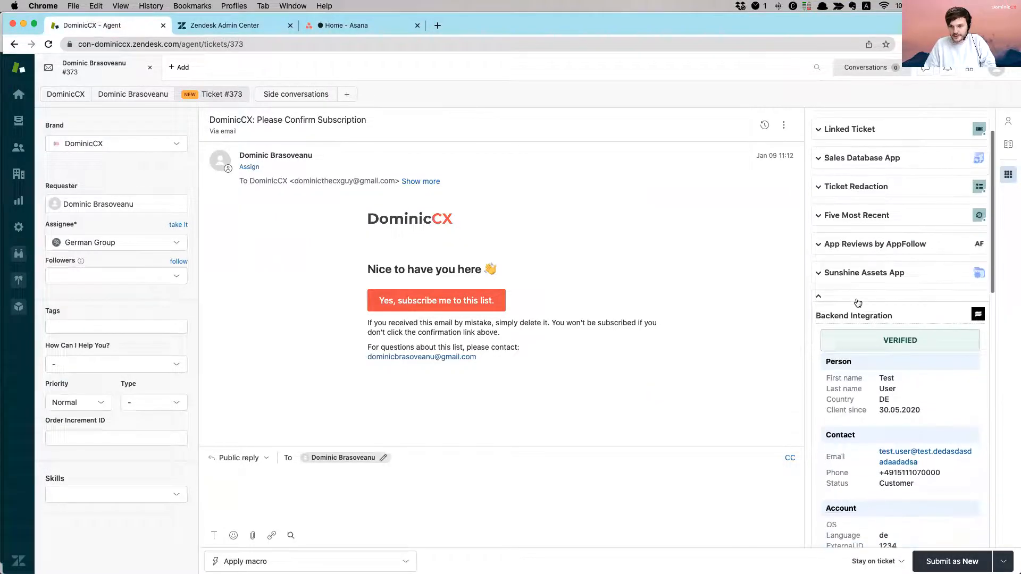
click(858, 303)
scroll(876, 287, down, 2)
click(851, 263)
scroll(841, 254, down, 2)
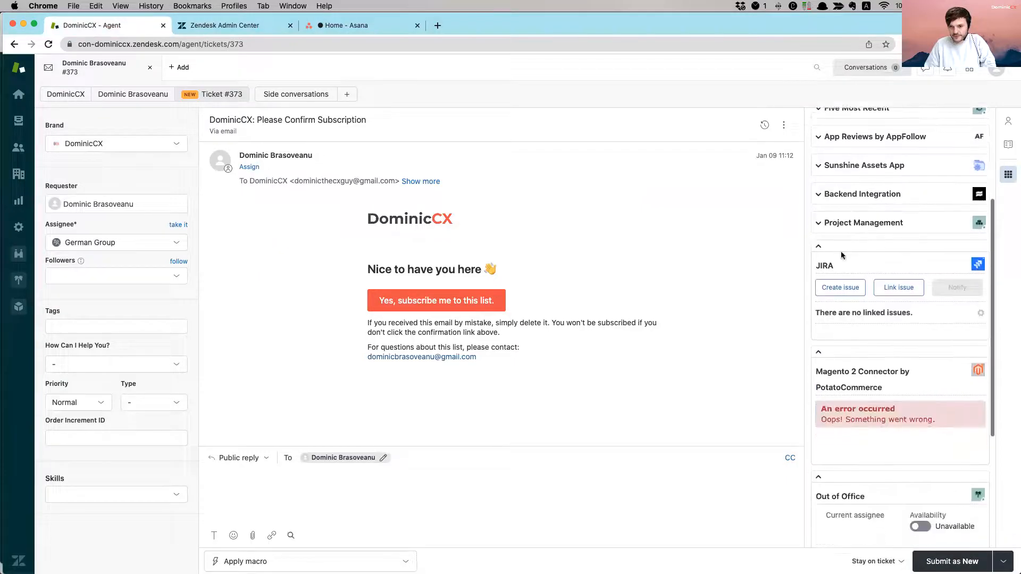
click(842, 254)
click(857, 278)
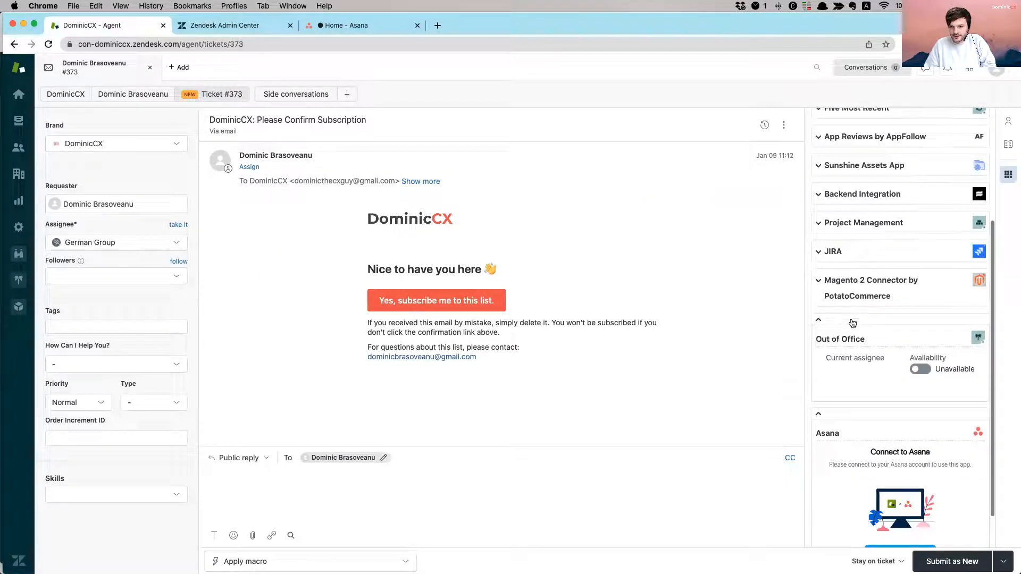
click(853, 322)
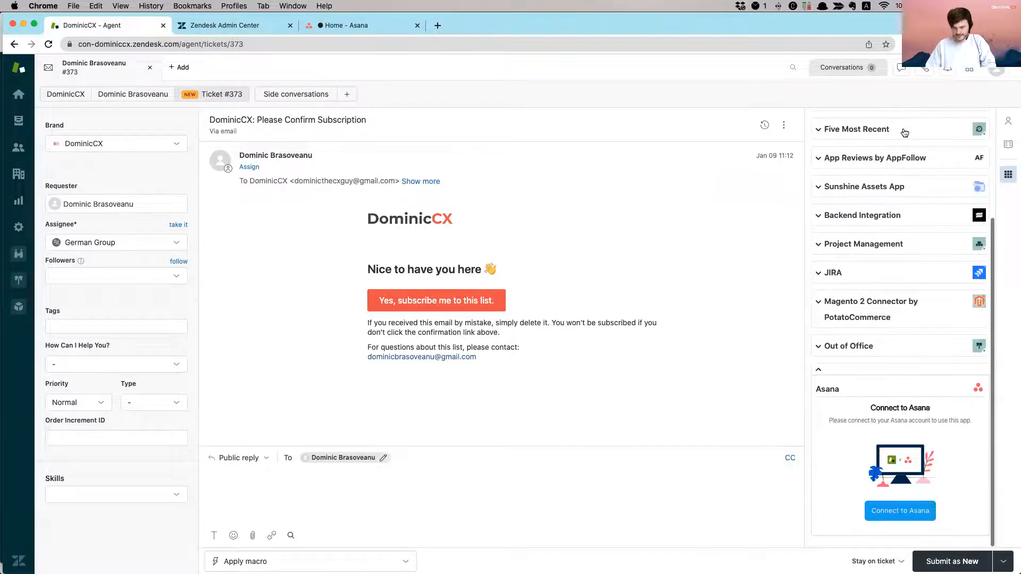
- Connect the Asana app to the Asana account and allow Zendesk the requested permissions
scroll(903, 135, up, 4)
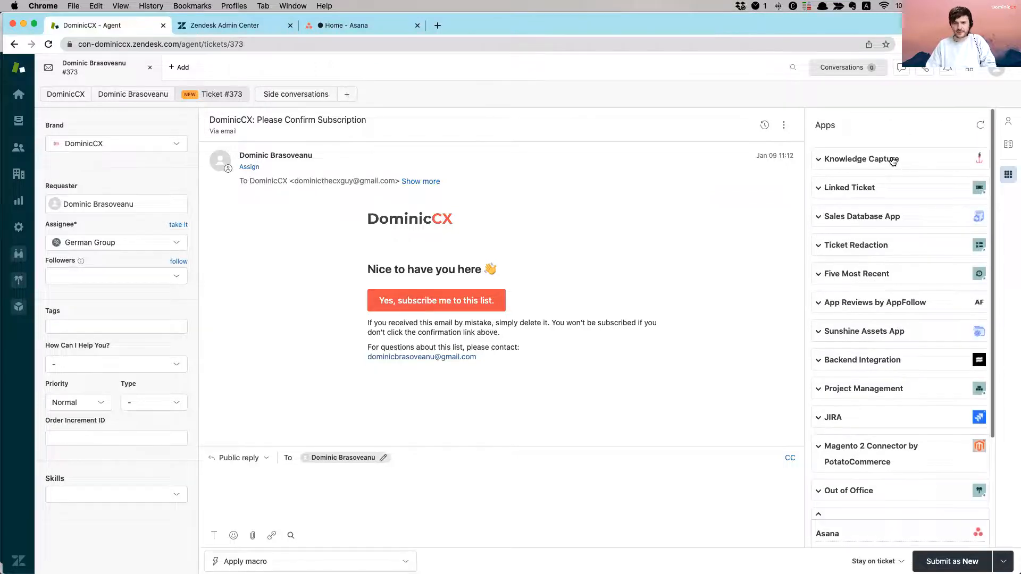
scroll(893, 161, down, 3)
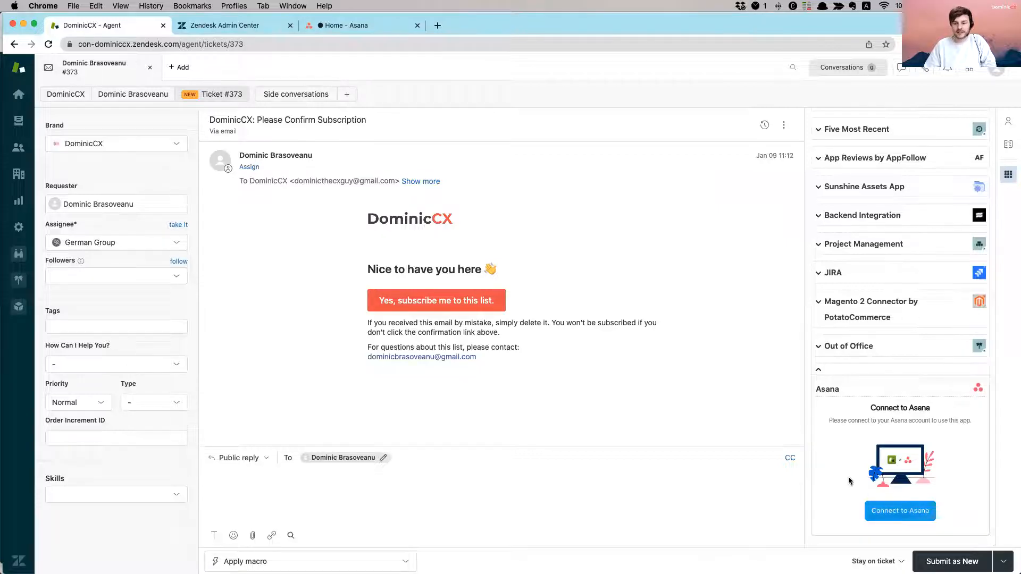
click(909, 512)
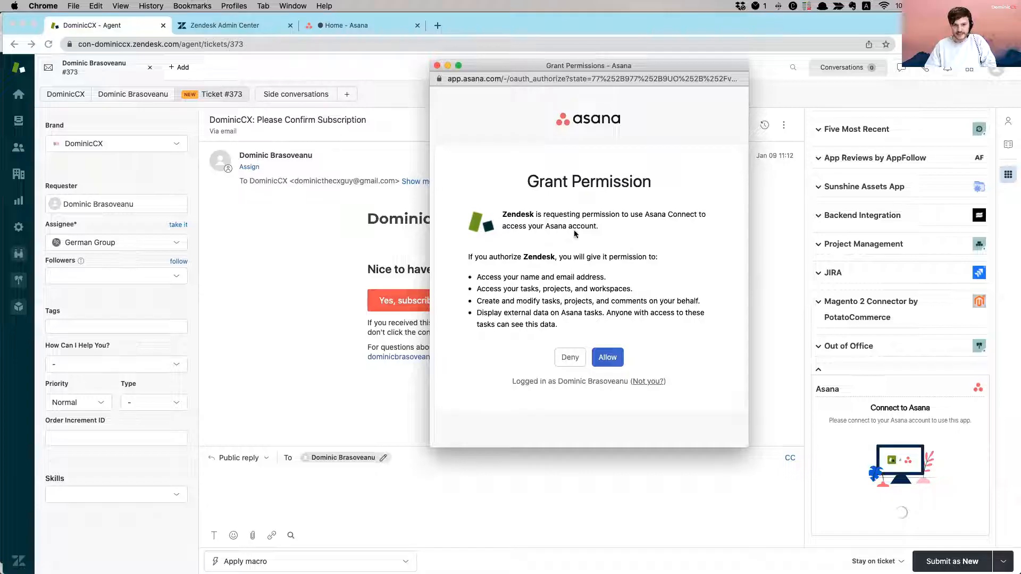
click(607, 357)
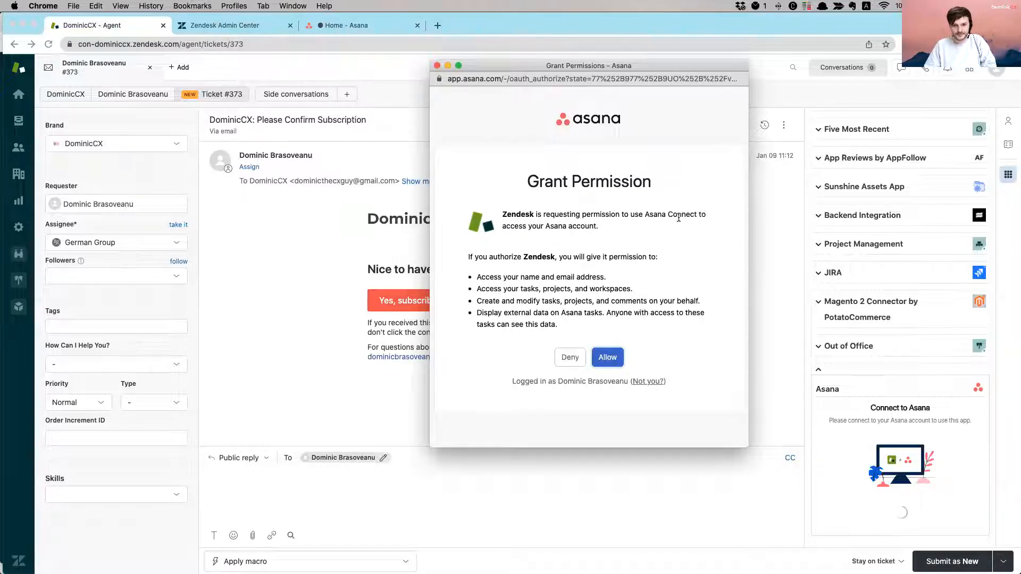
click(608, 357)
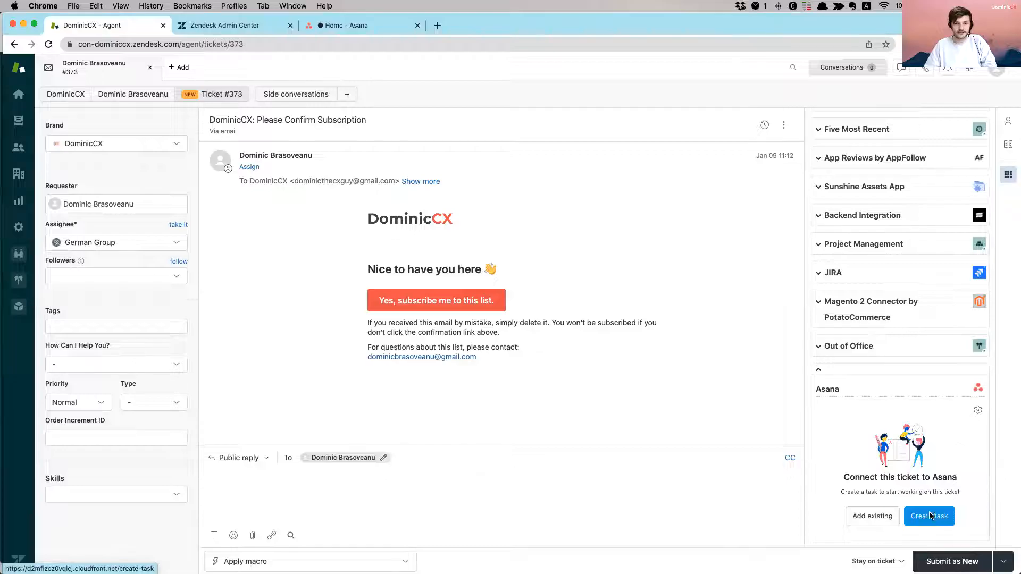
- Search the existing Asana tasks for "kick" and link the first "Kickoff call" task to the ticket
click(873, 517)
click(854, 440)
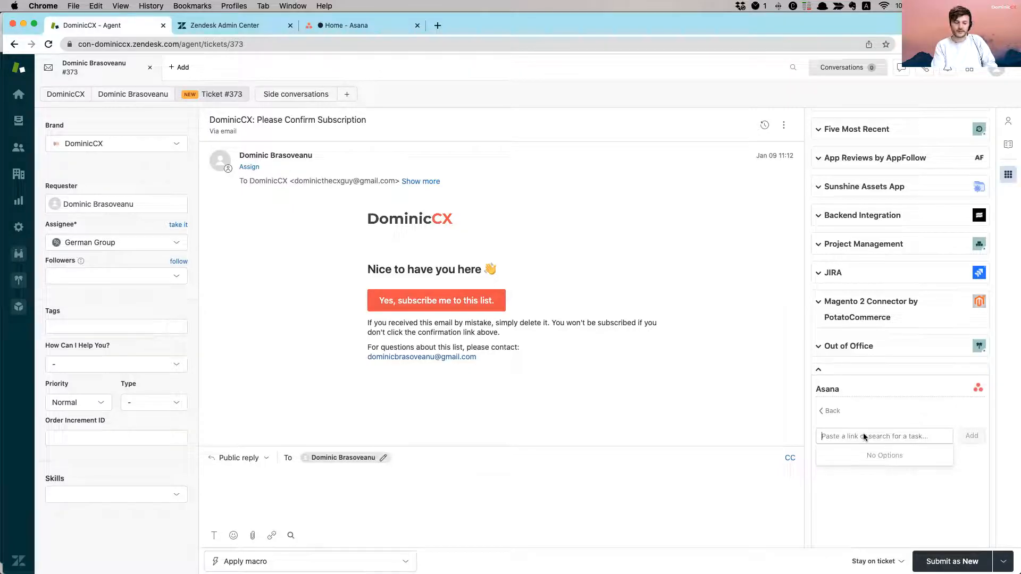
text(kick)
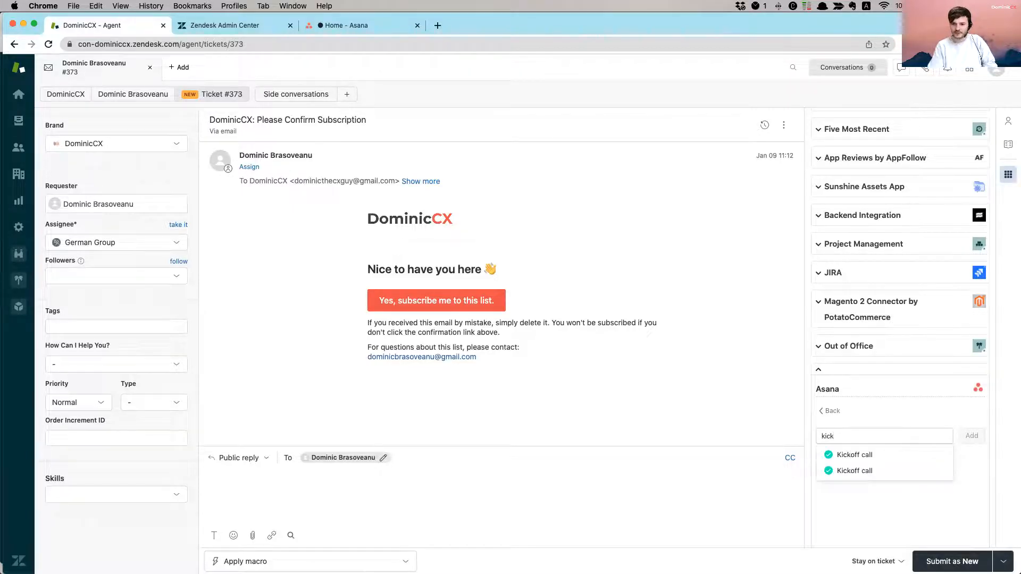
click(864, 456)
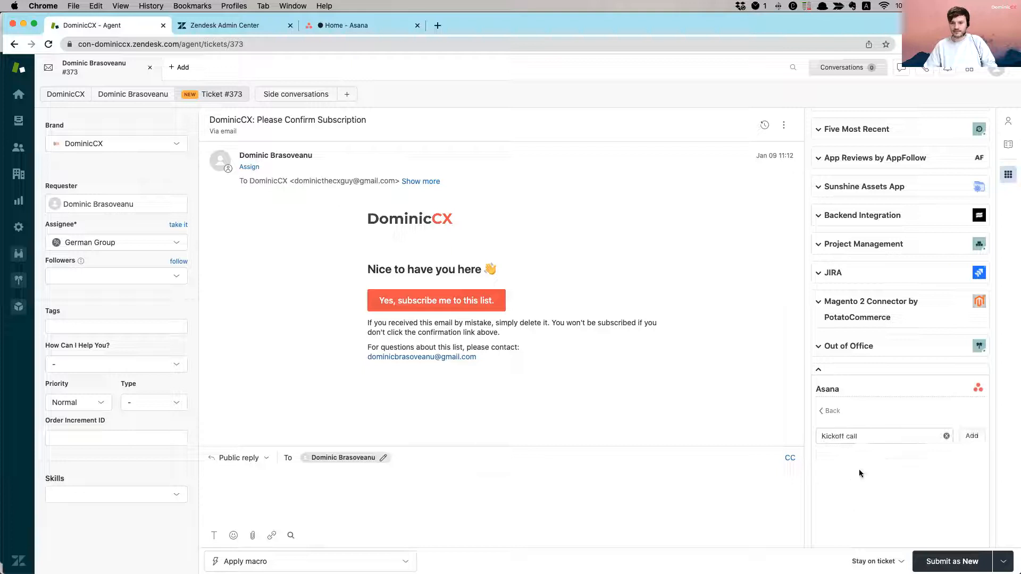
click(970, 437)
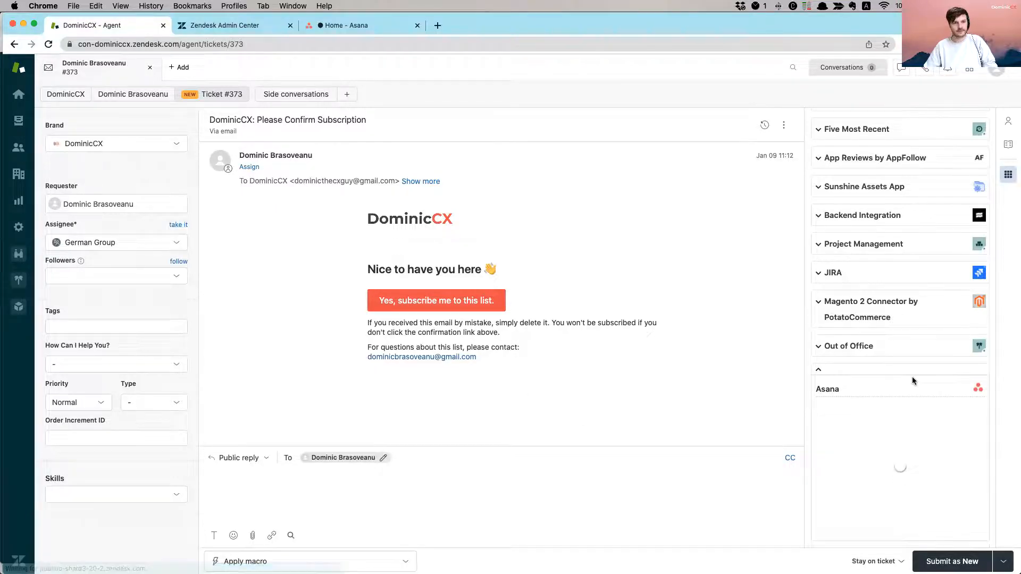
- Open the linked Kickoff call task and review its details and the selectable Coinhaven project sections, leaving the section as it is
mouse_move(860, 463)
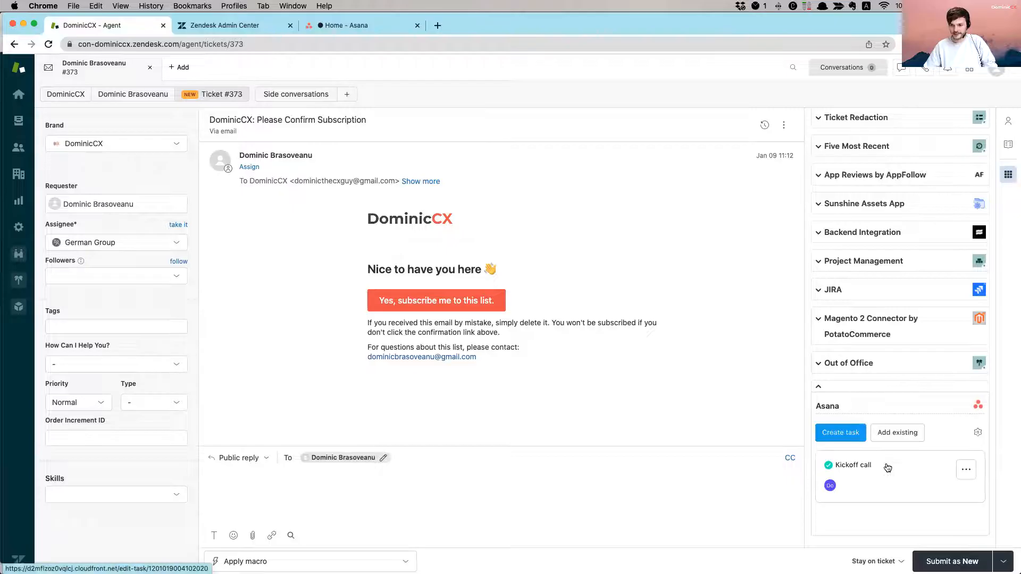
click(857, 467)
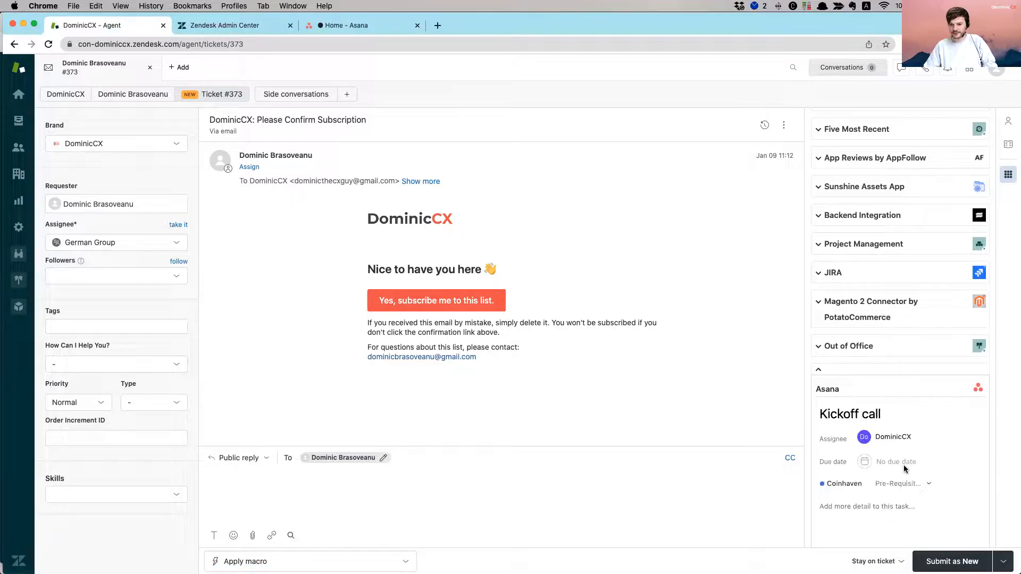
scroll(904, 465, down, 3)
scroll(904, 469, down, 2)
mouse_move(884, 331)
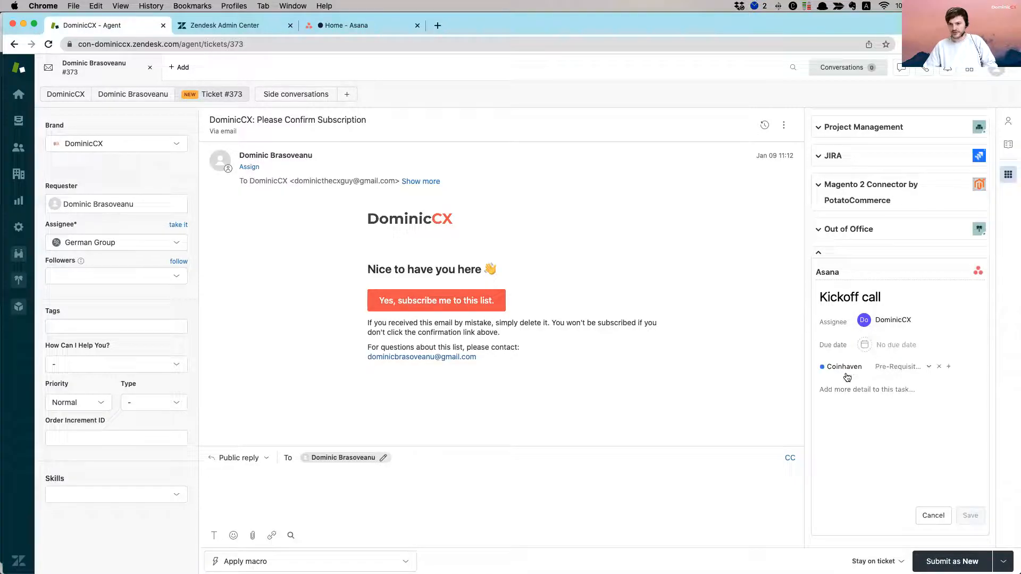
click(911, 372)
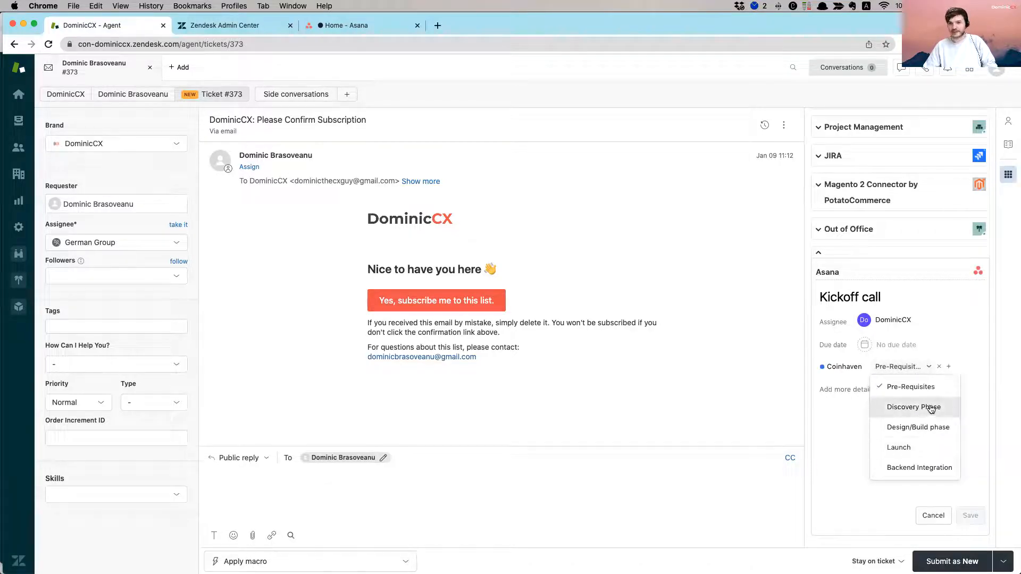
click(946, 348)
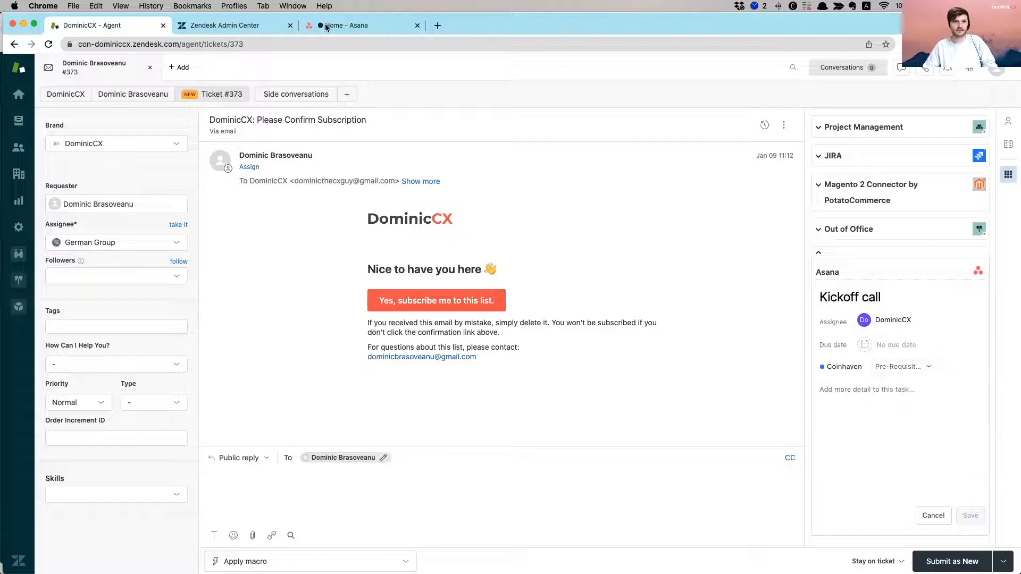
- Switch to Asana, open the Zendesk Setup template project and examine its sections and tasks
click(225, 25)
click(346, 25)
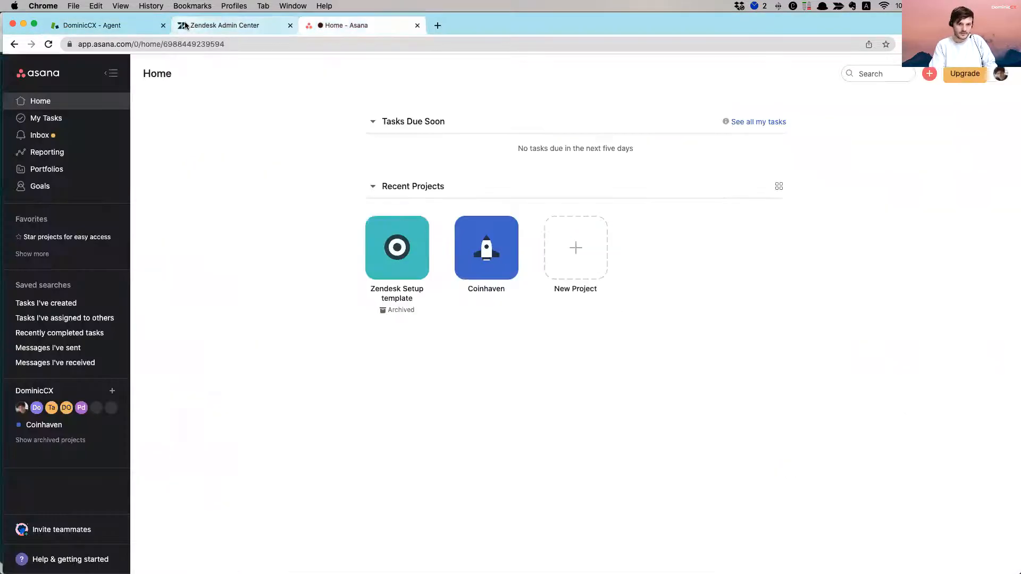
click(389, 229)
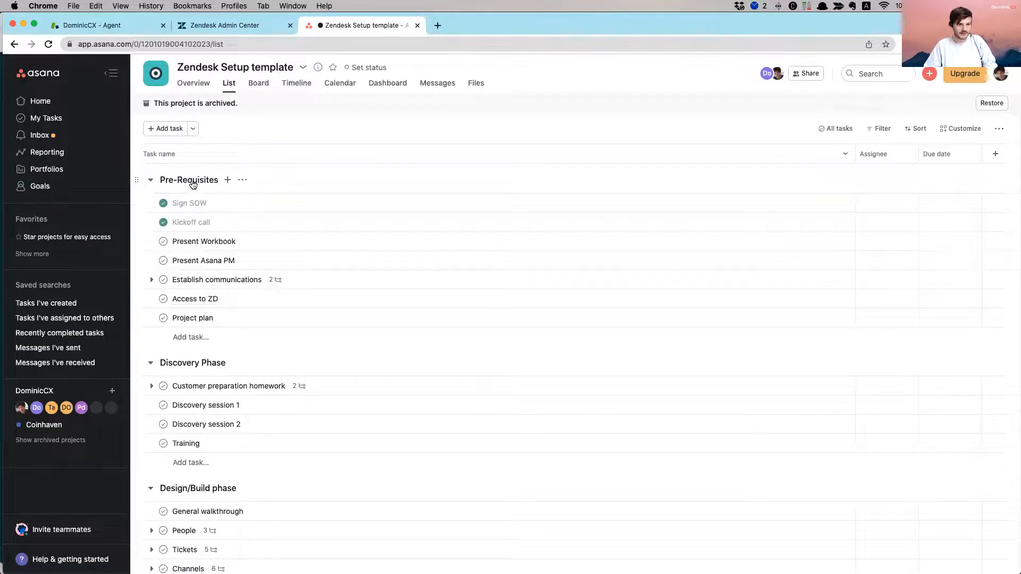
scroll(223, 367, down, 2)
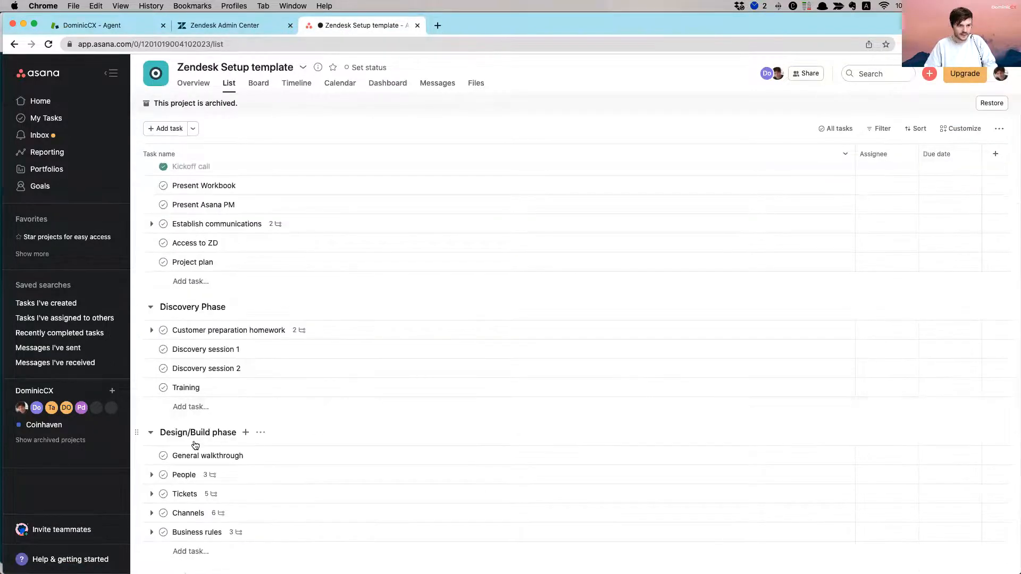
scroll(225, 434, down, 1)
scroll(225, 435, down, 4)
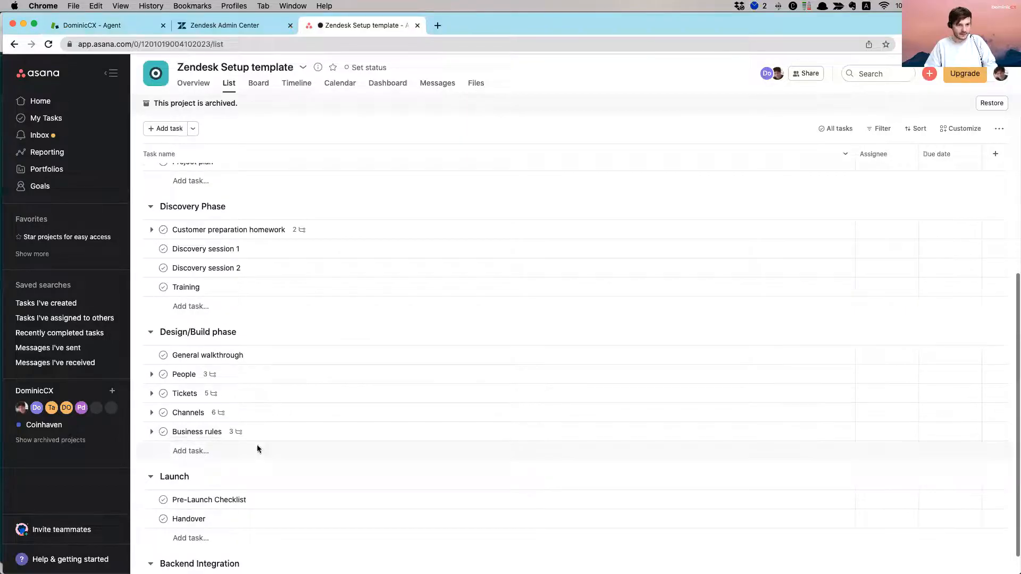
scroll(258, 447, up, 2)
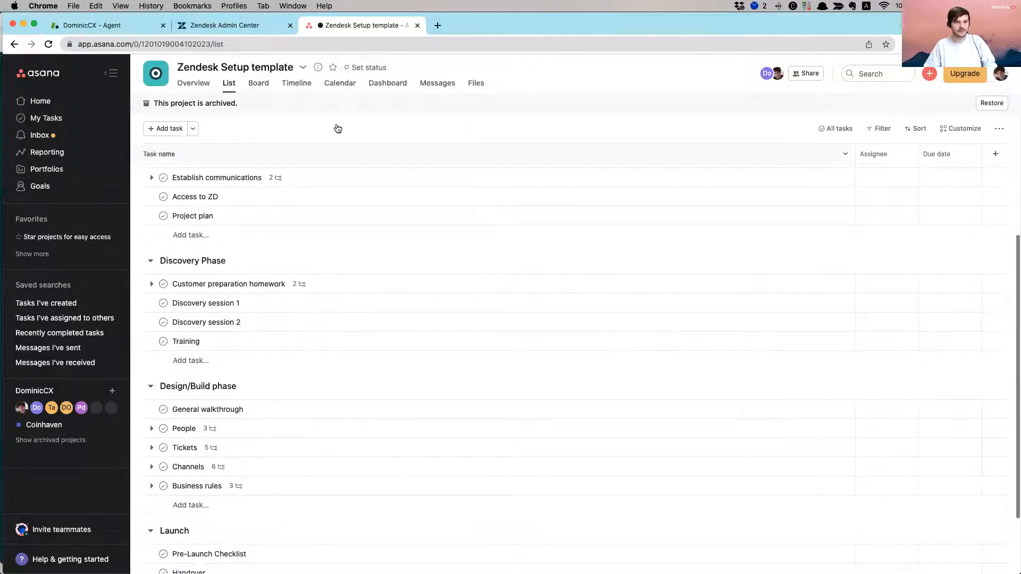
- Return to the Zendesk ticket, review the Coinhaven section choices for the Kickoff call task, and close the task without saving
click(116, 26)
click(919, 368)
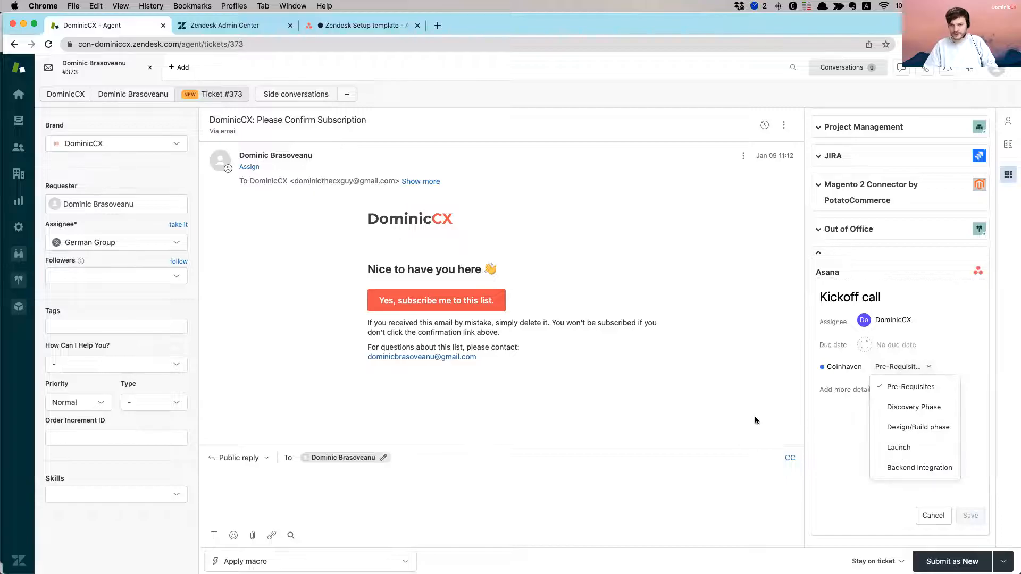
click(902, 502)
click(932, 515)
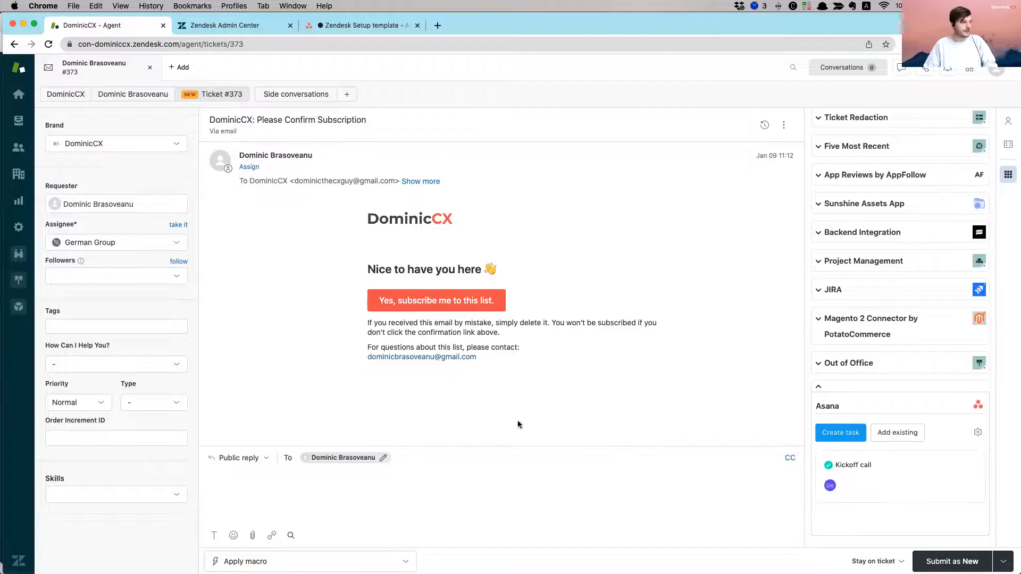
- Switch to Airmail, read the Asana notification email about the Kickoff call task, and close the mail window
click(229, 553)
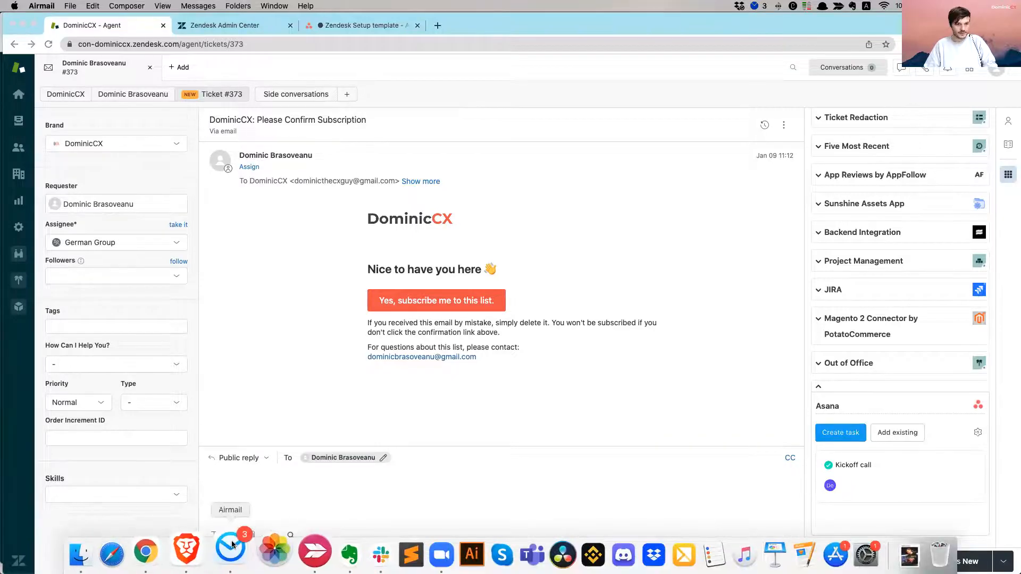
click(386, 103)
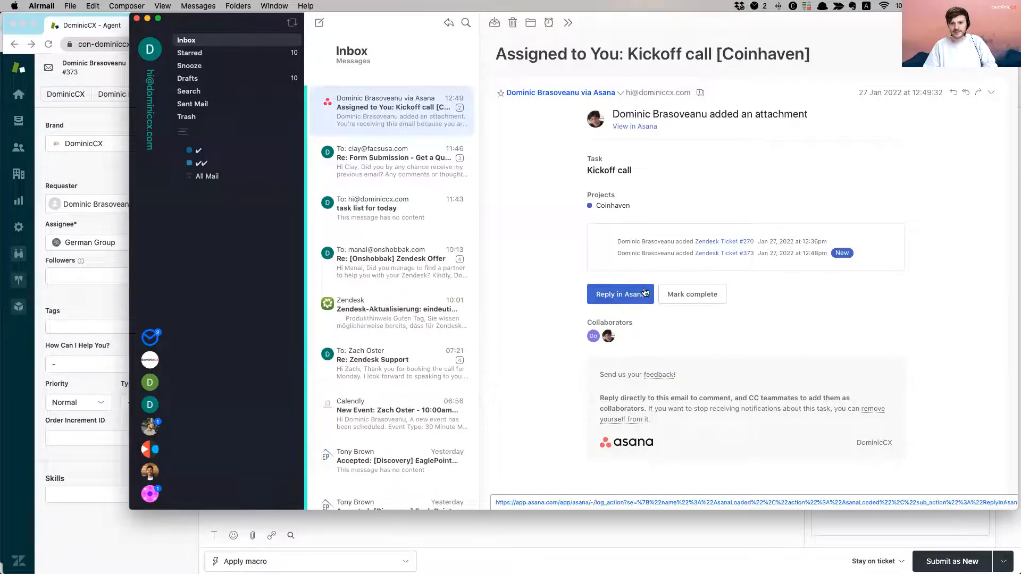
click(137, 18)
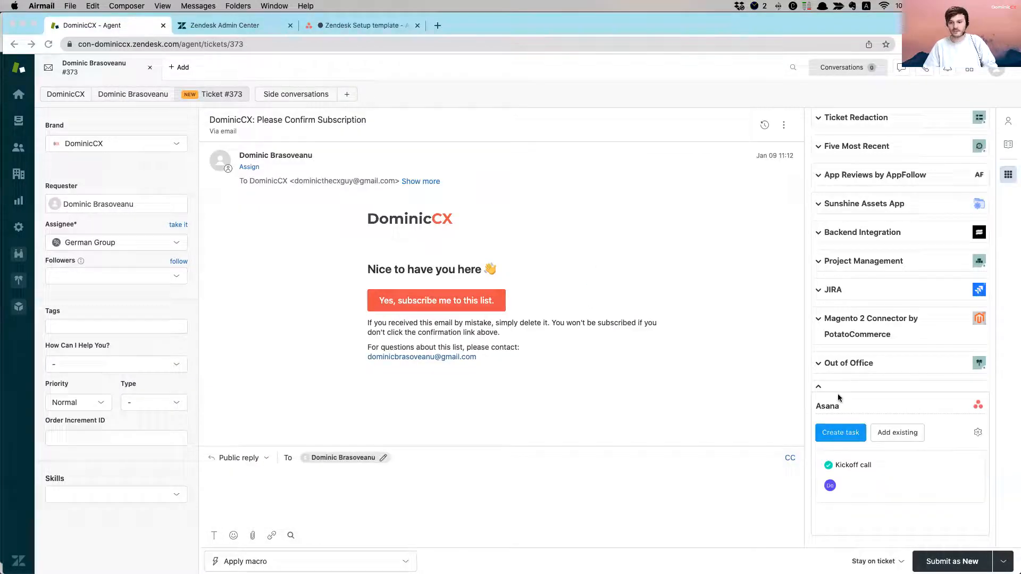
- Start a new Asana task from the ticket, keeping the ticket subject as its title, and assign it to the second listed teammate
click(834, 435)
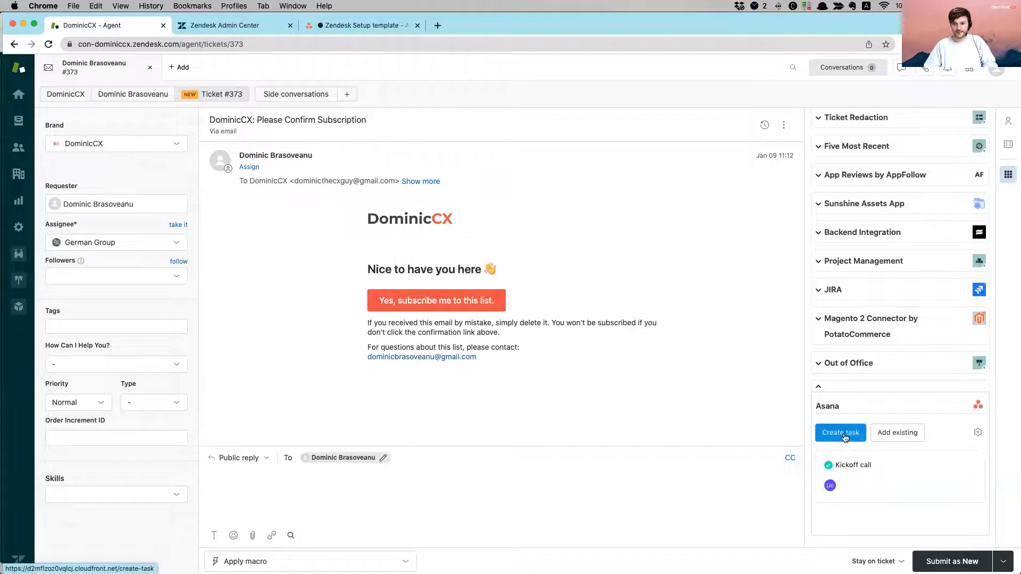
click(844, 435)
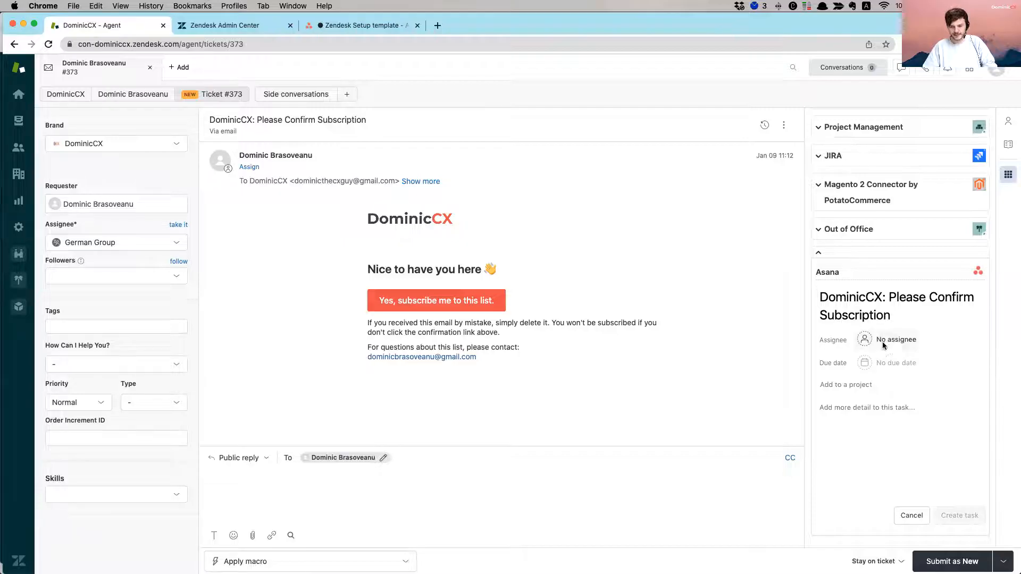
click(862, 343)
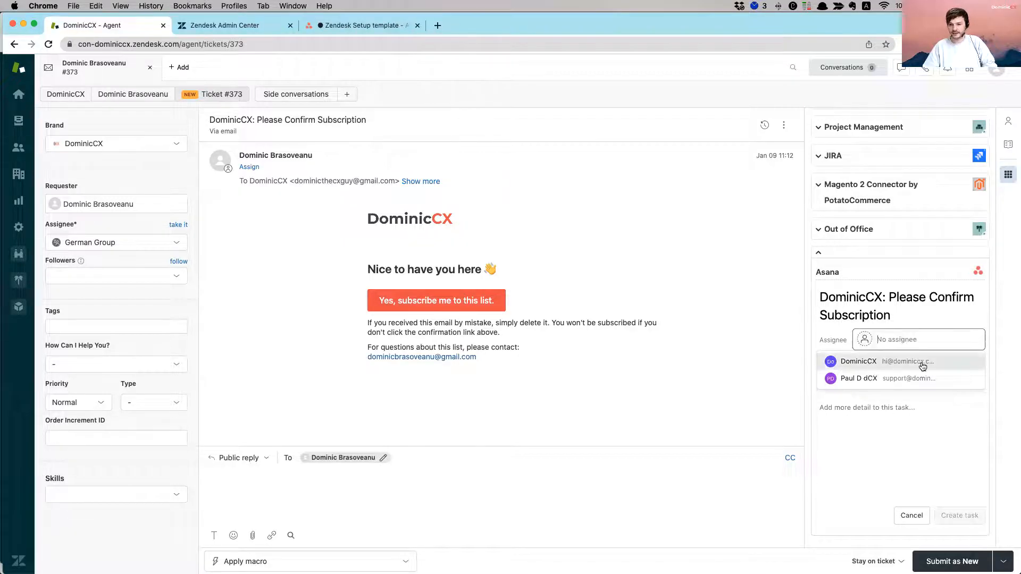
click(877, 428)
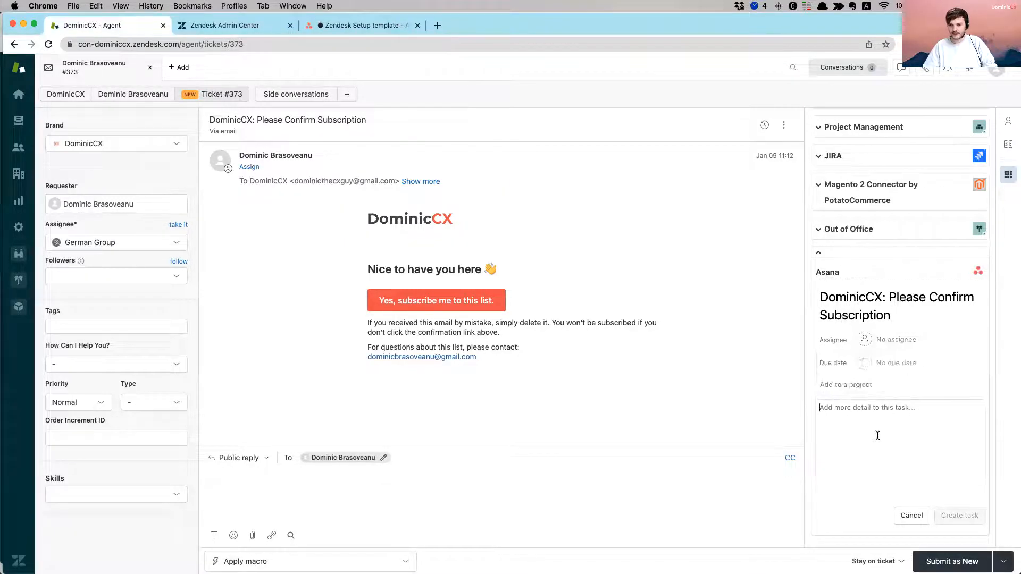
click(905, 342)
click(898, 384)
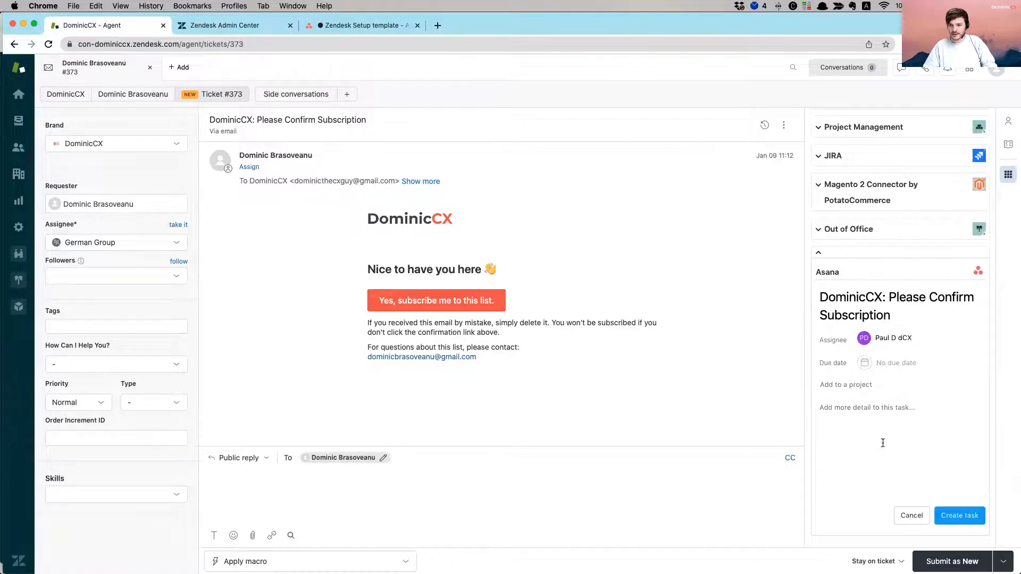
- Set the new task's due date to January 29, 2022 and add it to the Zendesk Setup template project
click(901, 367)
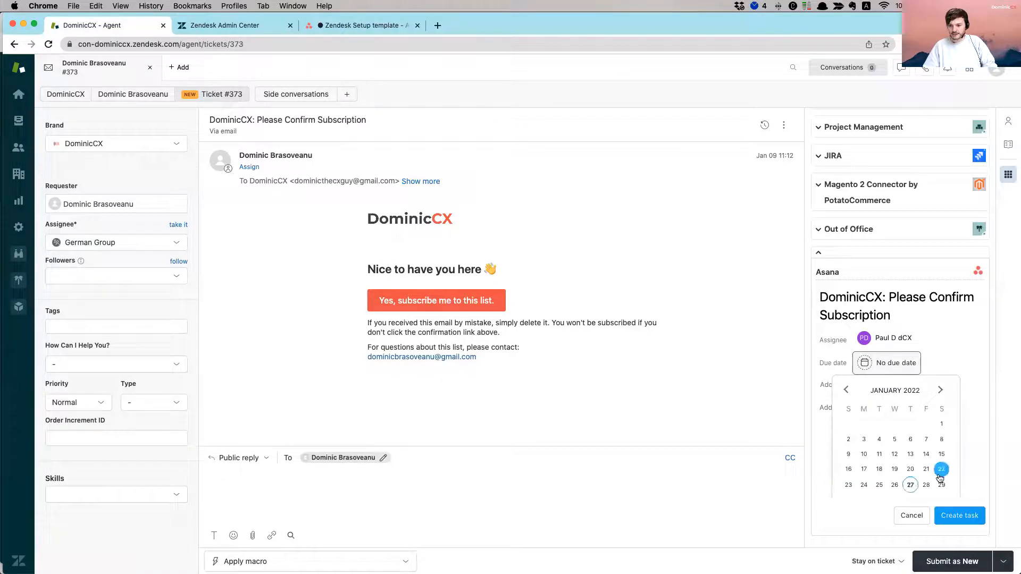
click(941, 486)
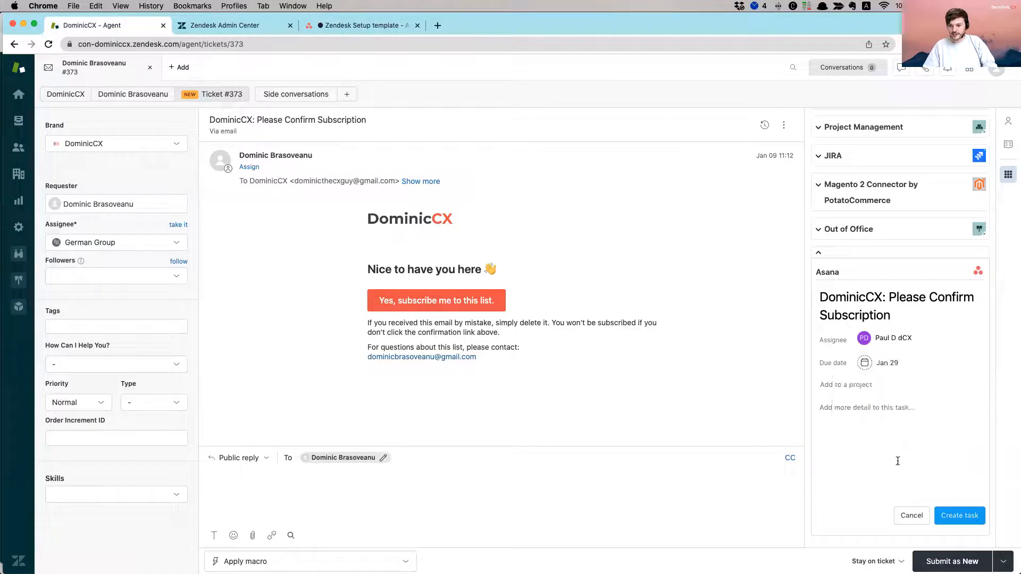
click(849, 386)
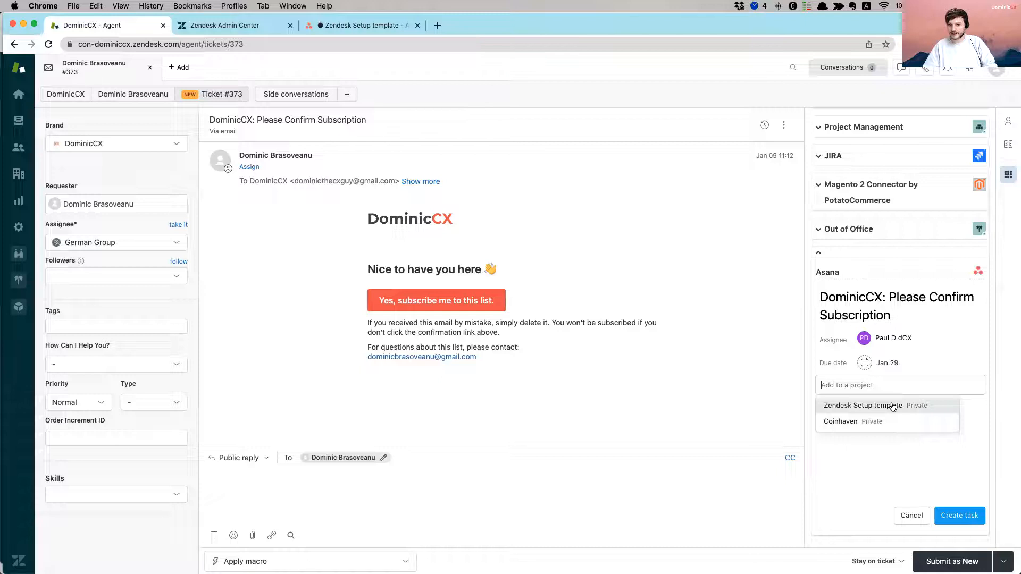
click(885, 408)
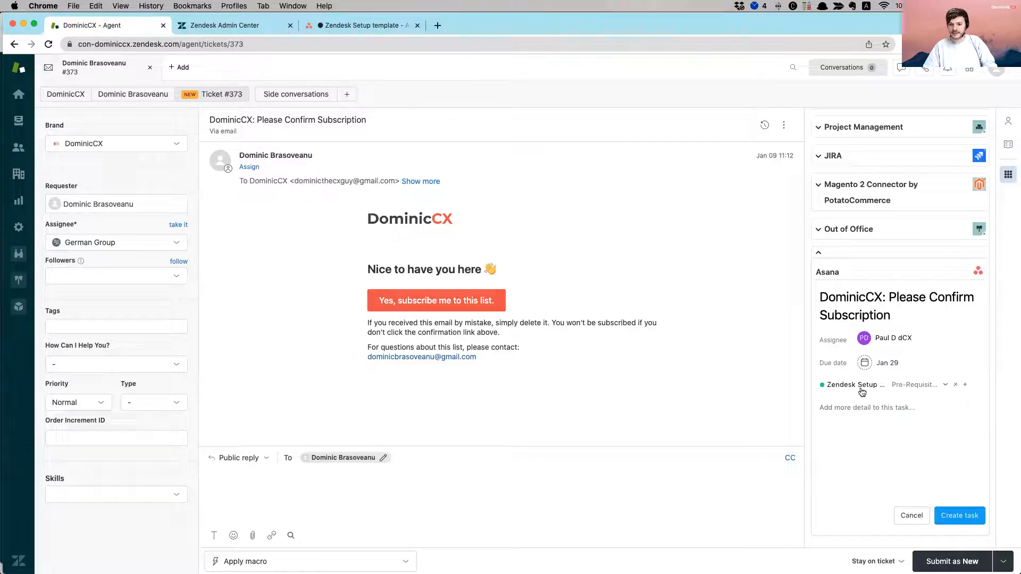
- Add the description "Some more info about this task." and create the Asana task
click(926, 425)
text(Some more info about this ta)
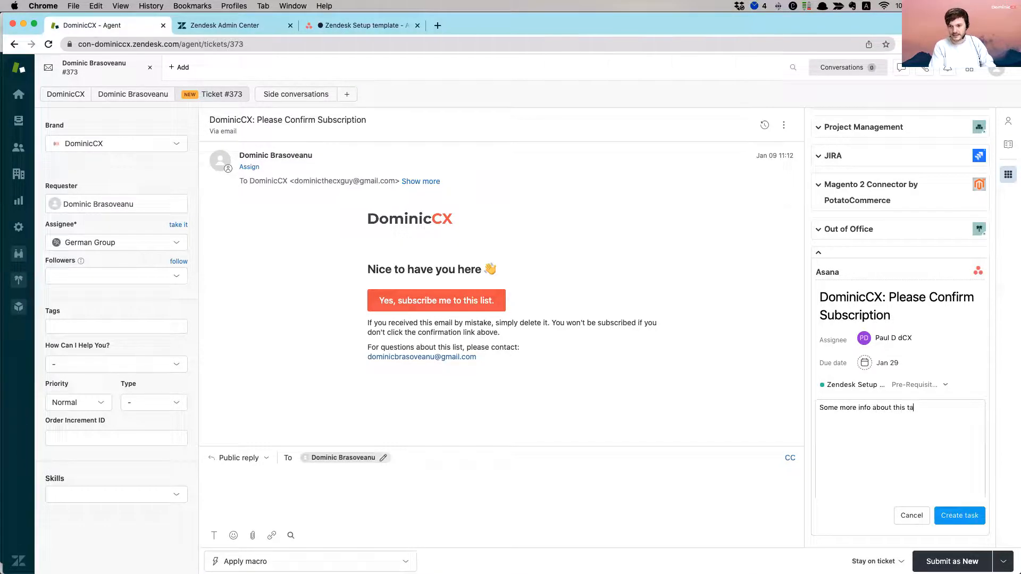
text(sk.)
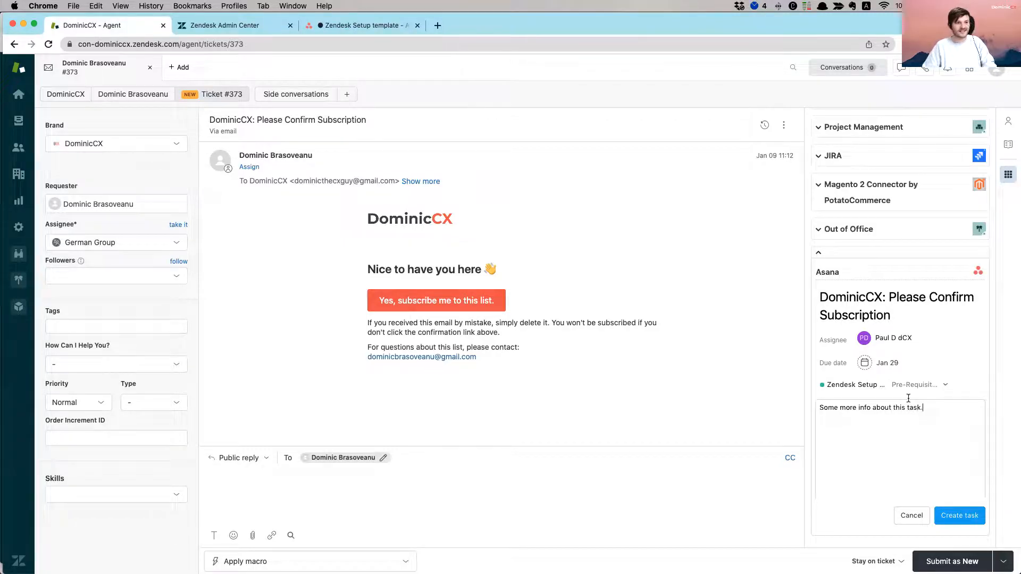
click(965, 515)
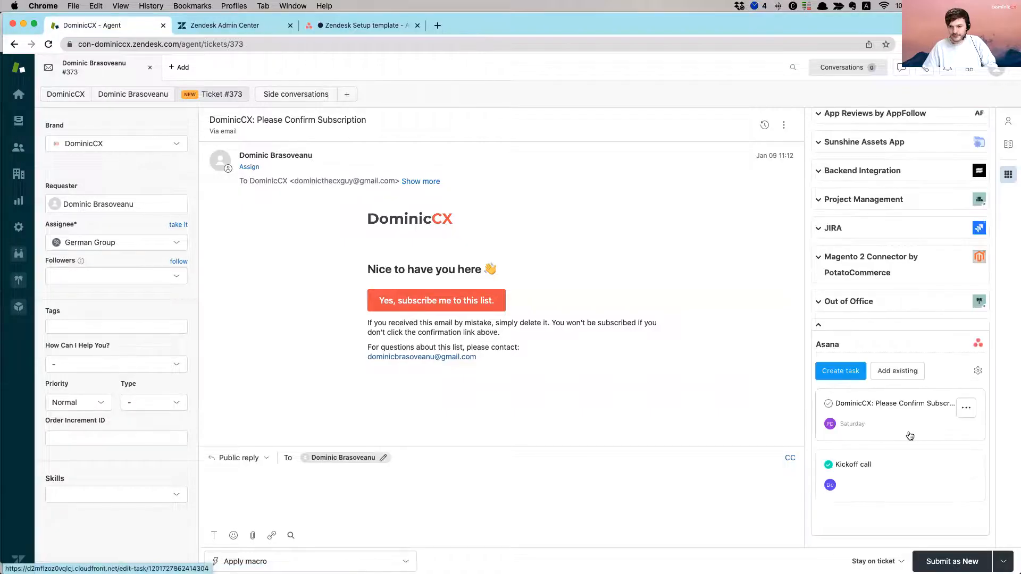
- Review the new task's details in the ticket and check its entry under Pre-Requisites in Asana's Zendesk Setup template project, ending back in Zendesk
click(829, 406)
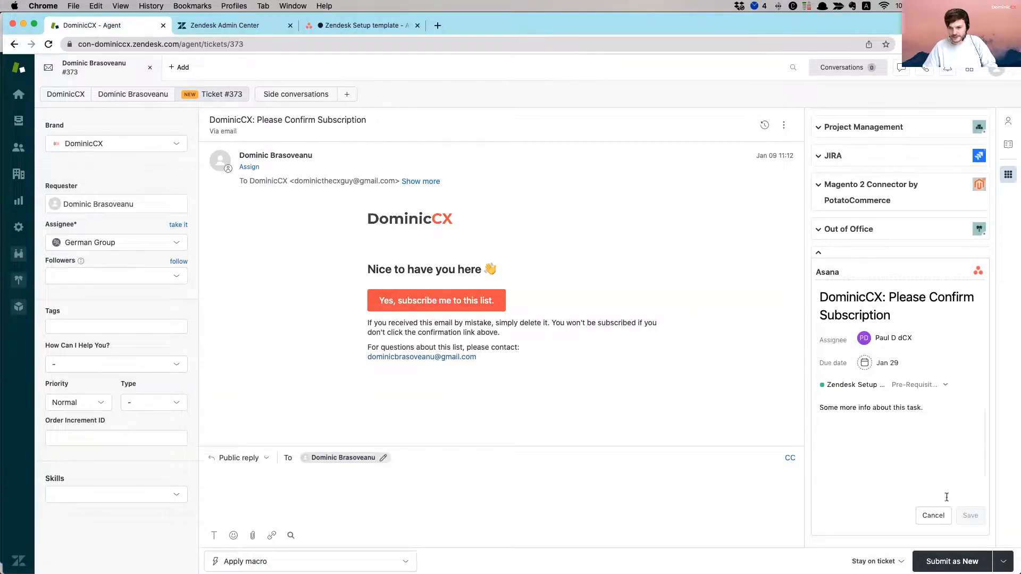
click(934, 515)
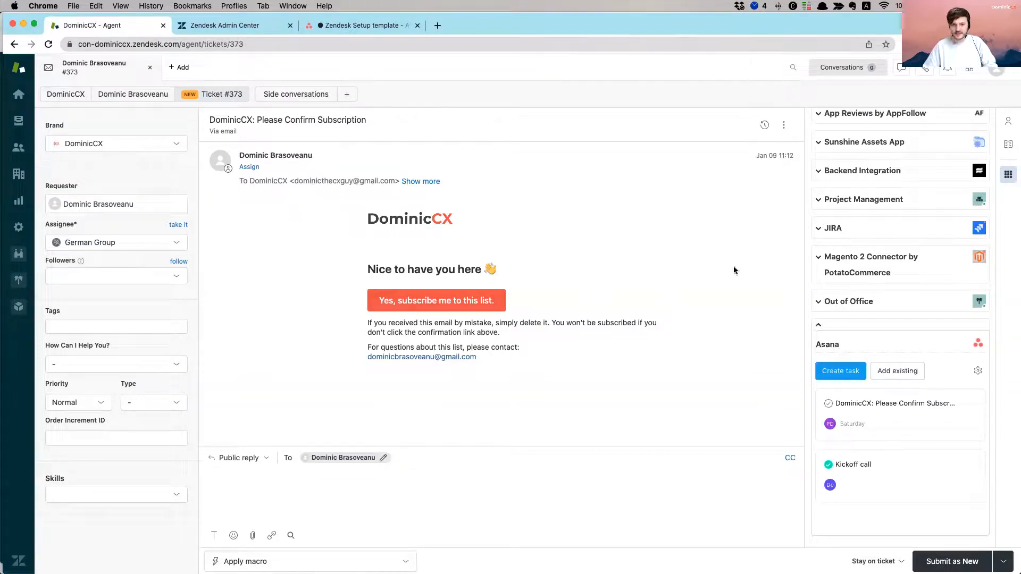
click(343, 25)
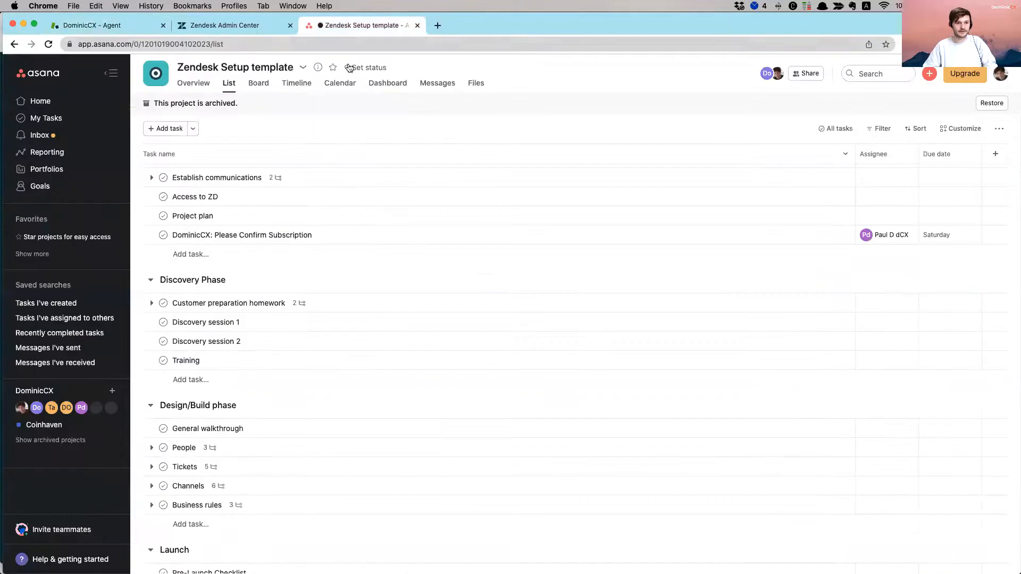
scroll(269, 234, up, 3)
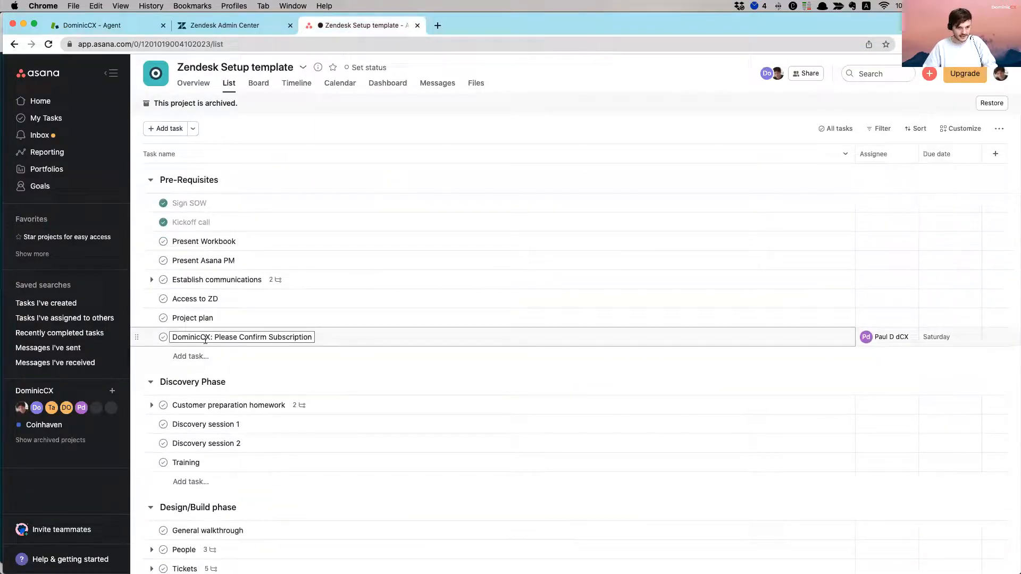
drag(184, 338, 295, 337)
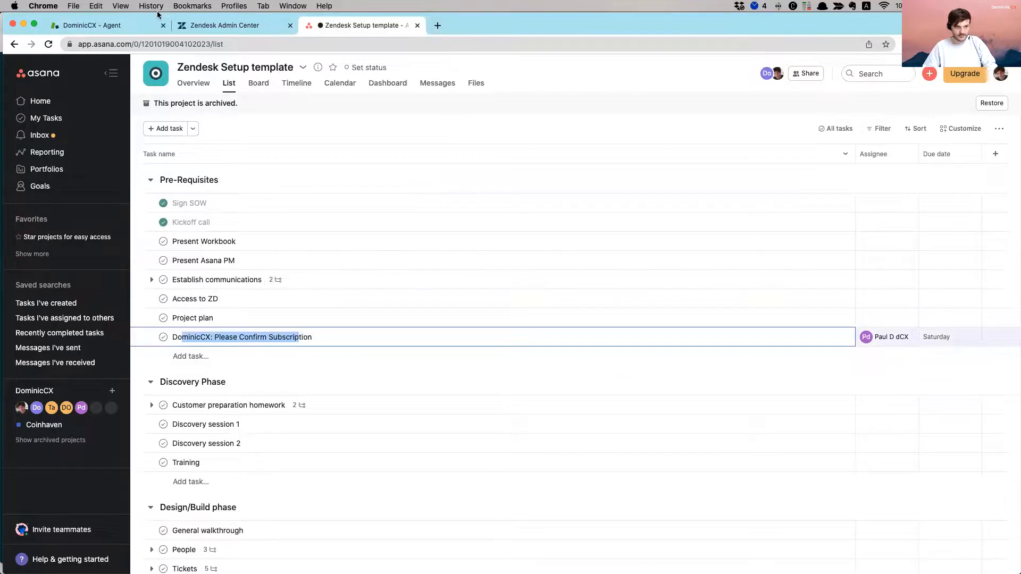
click(121, 25)
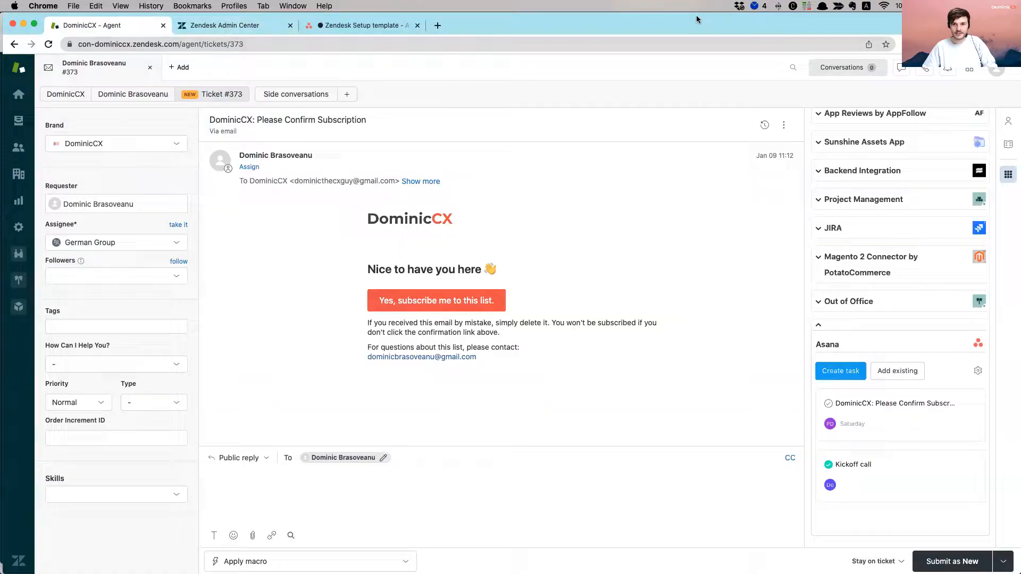
click(360, 25)
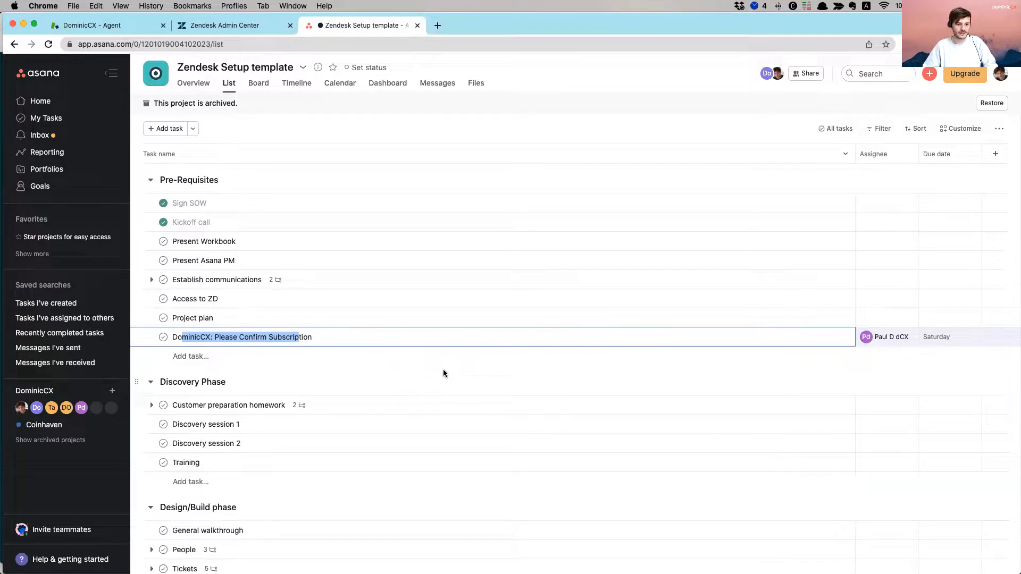
click(133, 25)
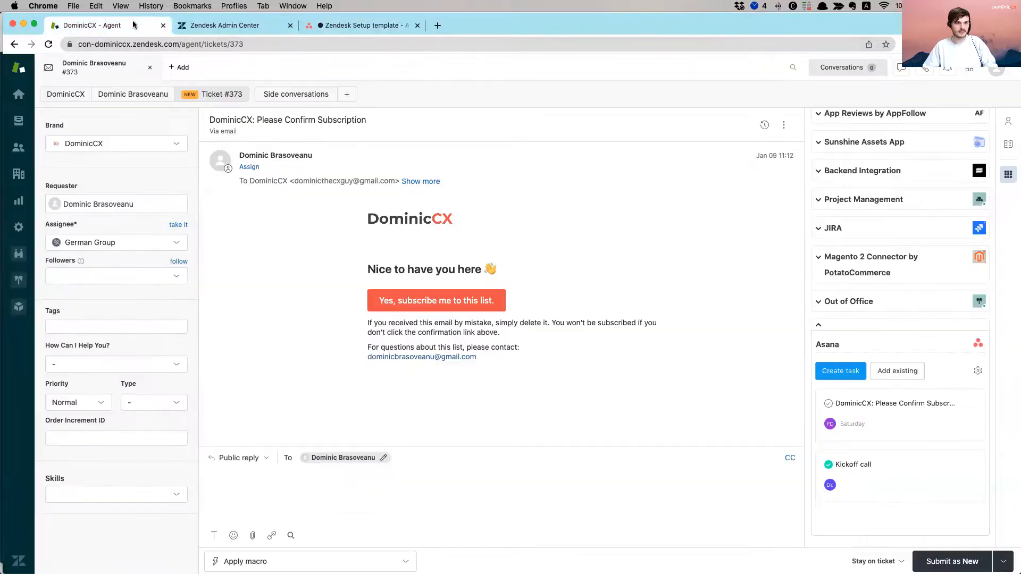